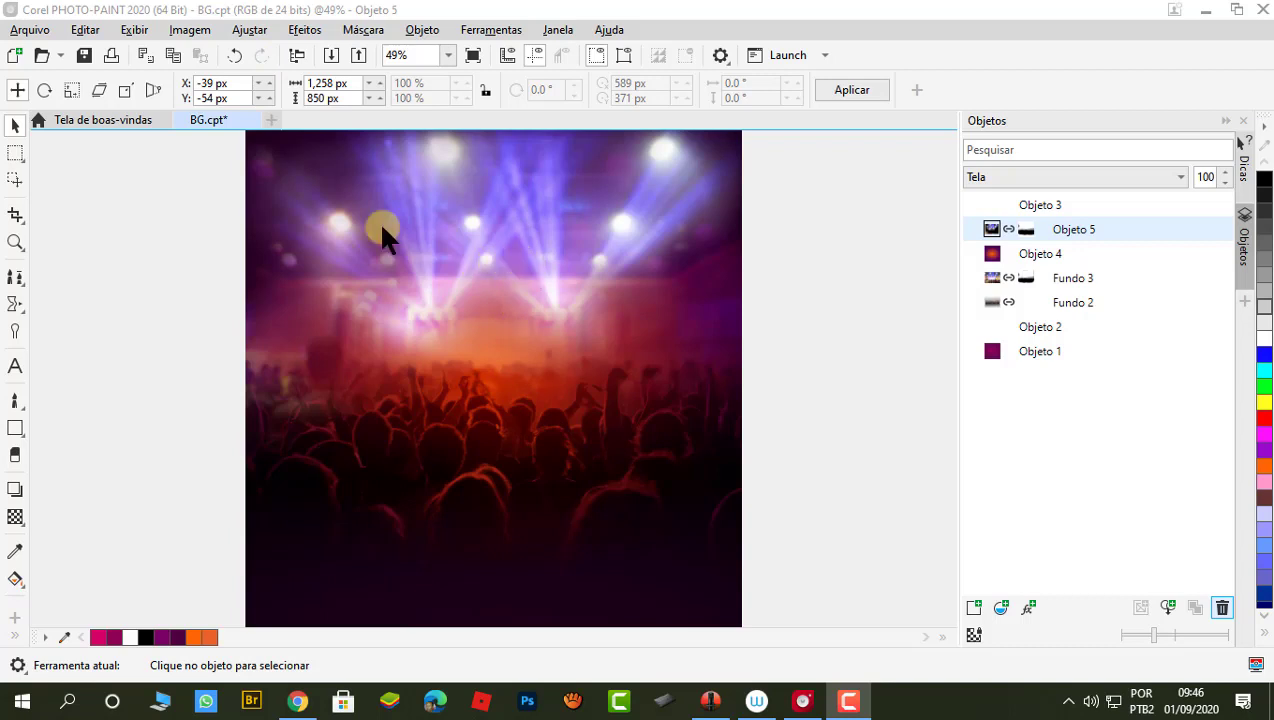
Bring up the Open dialog from the Arquivo menu.
{"action": "left_click", "coordinate": [35, 29]}
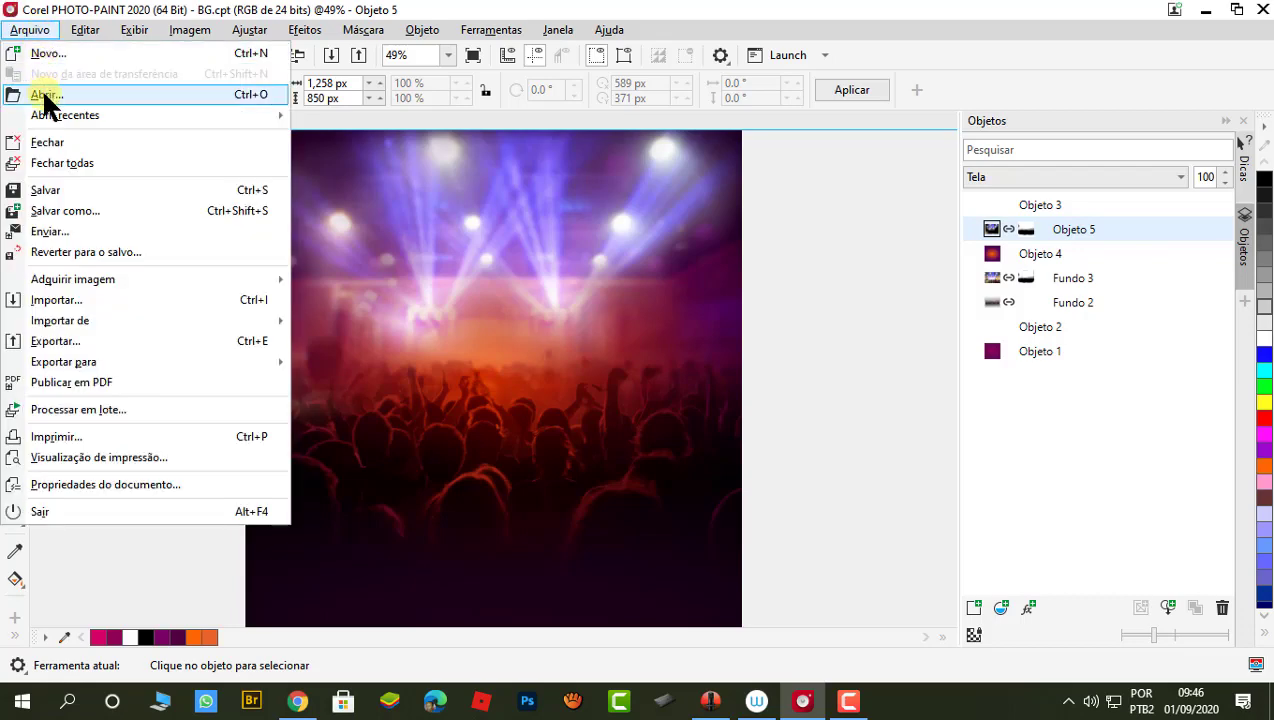
{"action": "left_click", "coordinate": [45, 97]}
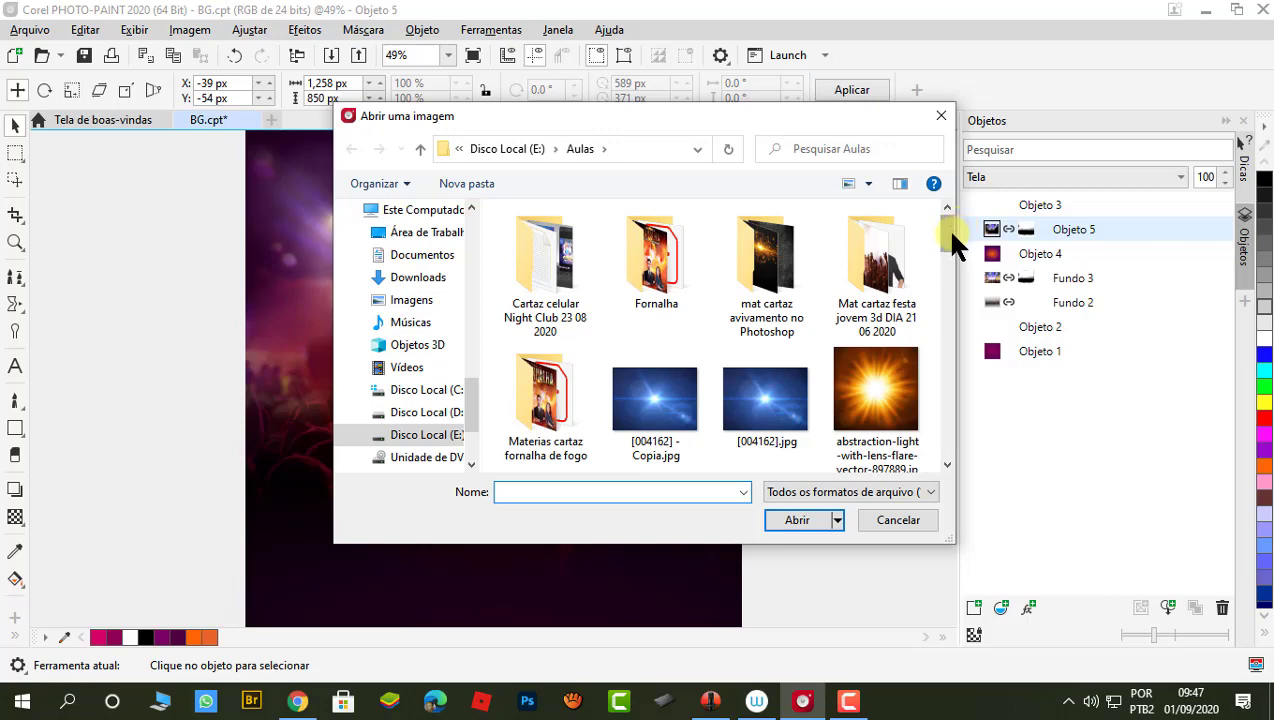
{"action": "scroll", "coordinate": [946, 235], "scroll_direction": "down", "scroll_amount": 2}
{"action": "scroll", "coordinate": [943, 261], "scroll_direction": "down", "scroll_amount": 2}
{"action": "scroll", "coordinate": [941, 275], "scroll_direction": "down", "scroll_amount": 4}
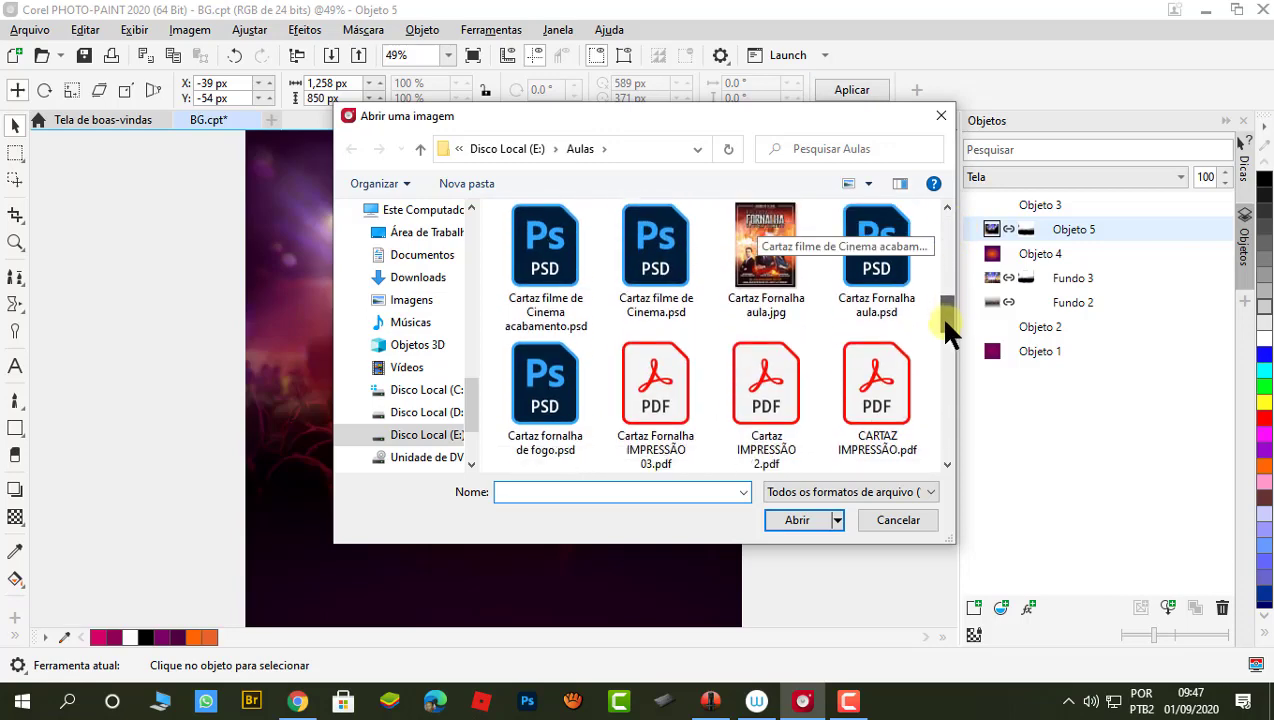
{"action": "scroll", "coordinate": [940, 290], "scroll_direction": "down", "scroll_amount": 1}
{"action": "scroll", "coordinate": [938, 265], "scroll_direction": "up", "scroll_amount": 5}
Open 9614.jpg from the Cantores folder.
{"action": "left_click", "coordinate": [430, 435]}
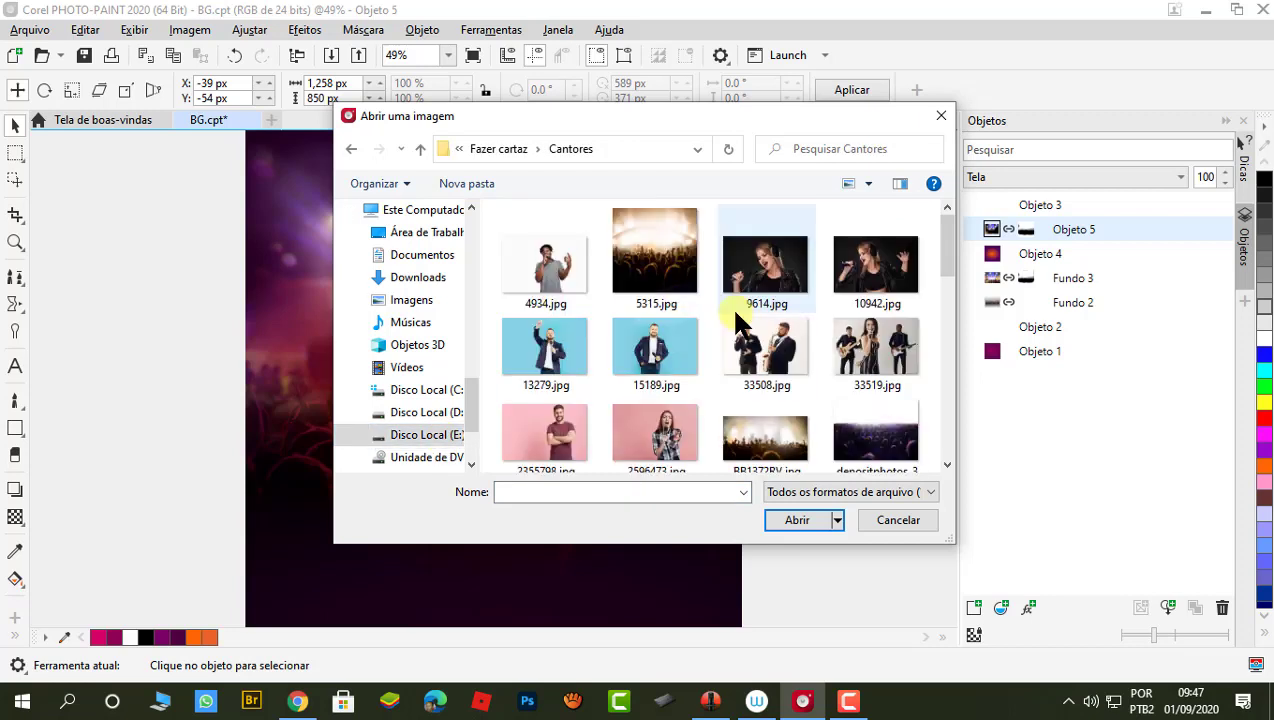
{"action": "left_click", "coordinate": [776, 275]}
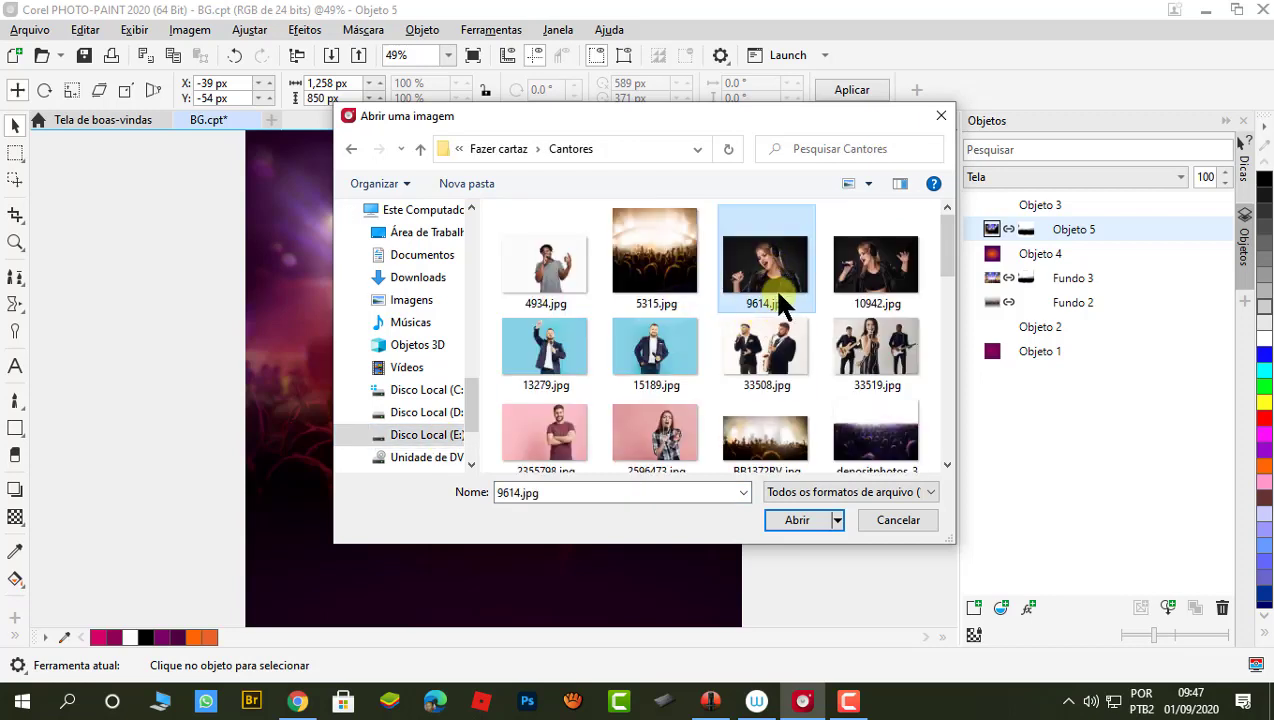
{"action": "left_click", "coordinate": [792, 518]}
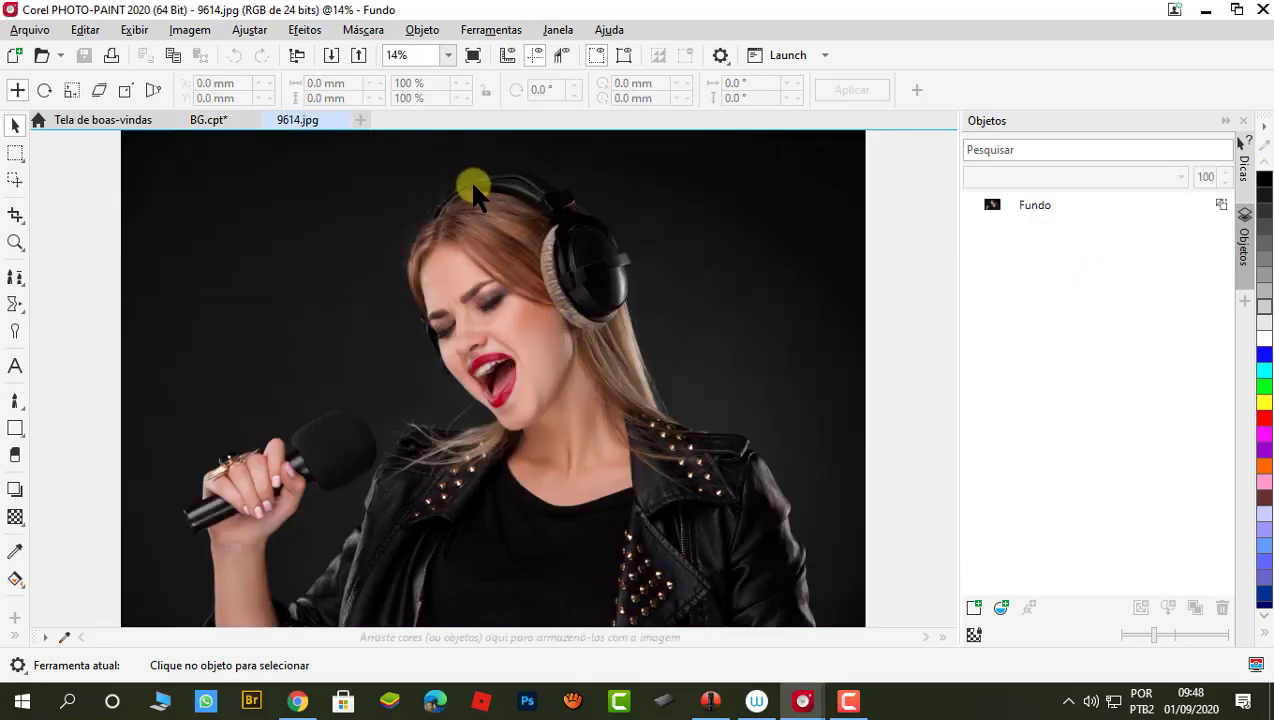
{"action": "scroll", "coordinate": [473, 190], "scroll_direction": "up", "scroll_amount": 2}
{"action": "scroll", "coordinate": [473, 190], "scroll_direction": "down", "scroll_amount": 2}
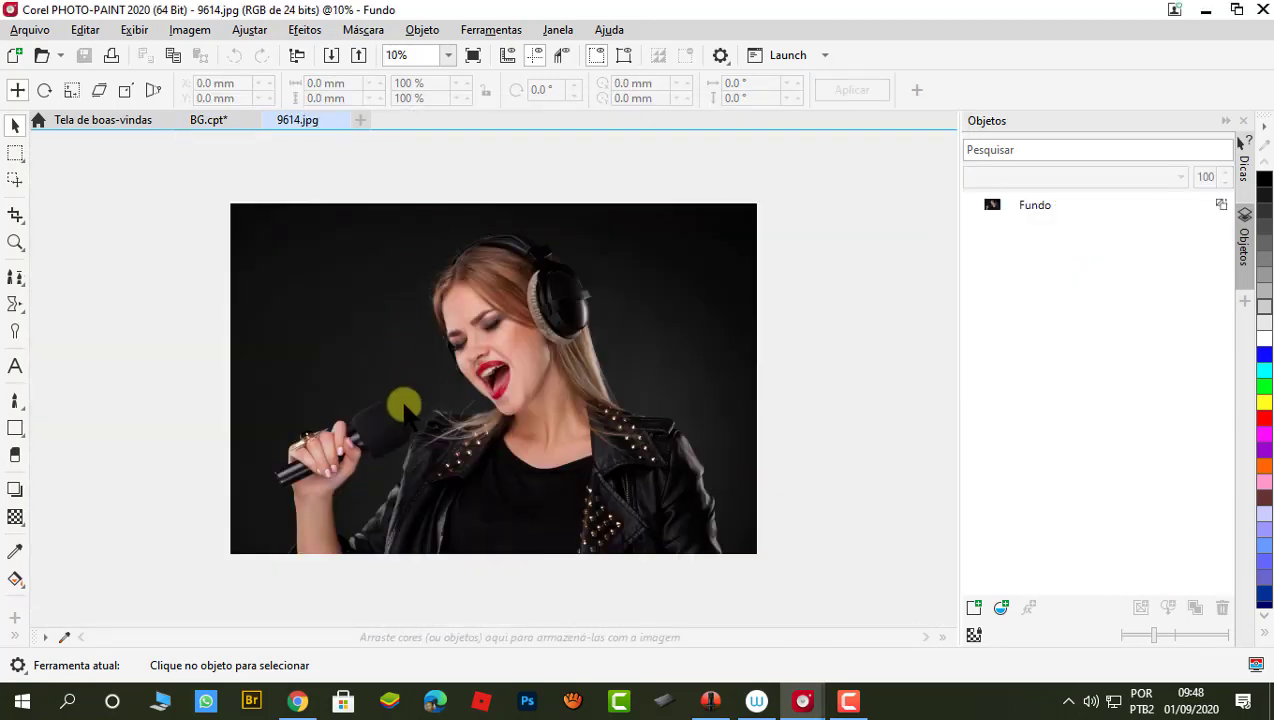
{"action": "scroll", "coordinate": [417, 430], "scroll_direction": "up", "scroll_amount": 2}
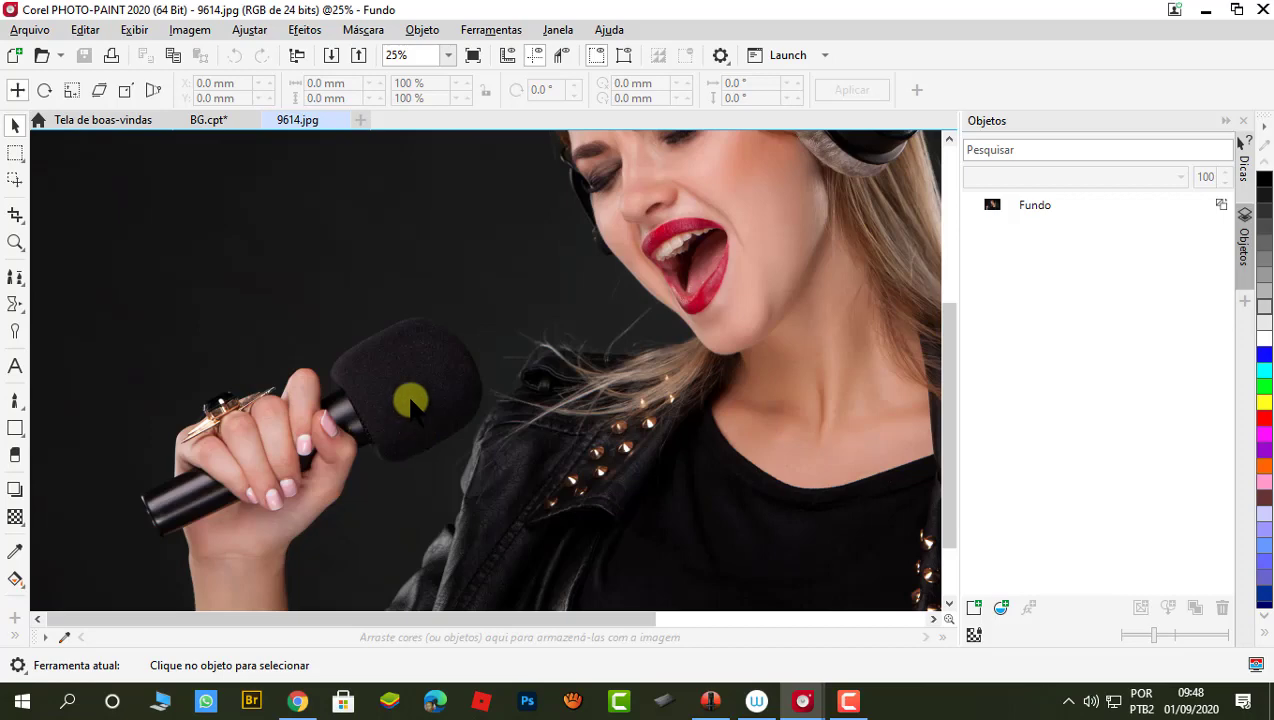
{"action": "scroll", "coordinate": [410, 385], "scroll_direction": "down", "scroll_amount": 2}
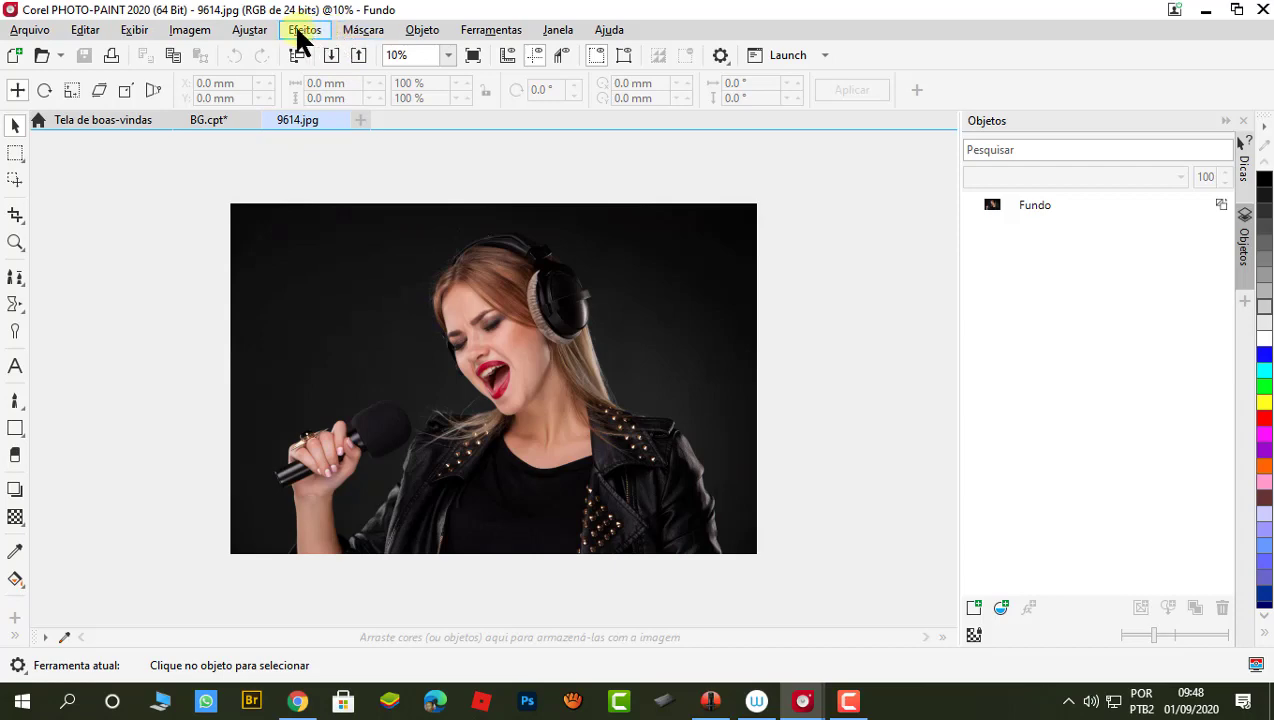
Launch Lab de recorte from the Imagem menu and maximize its window.
{"action": "left_click", "coordinate": [200, 29]}
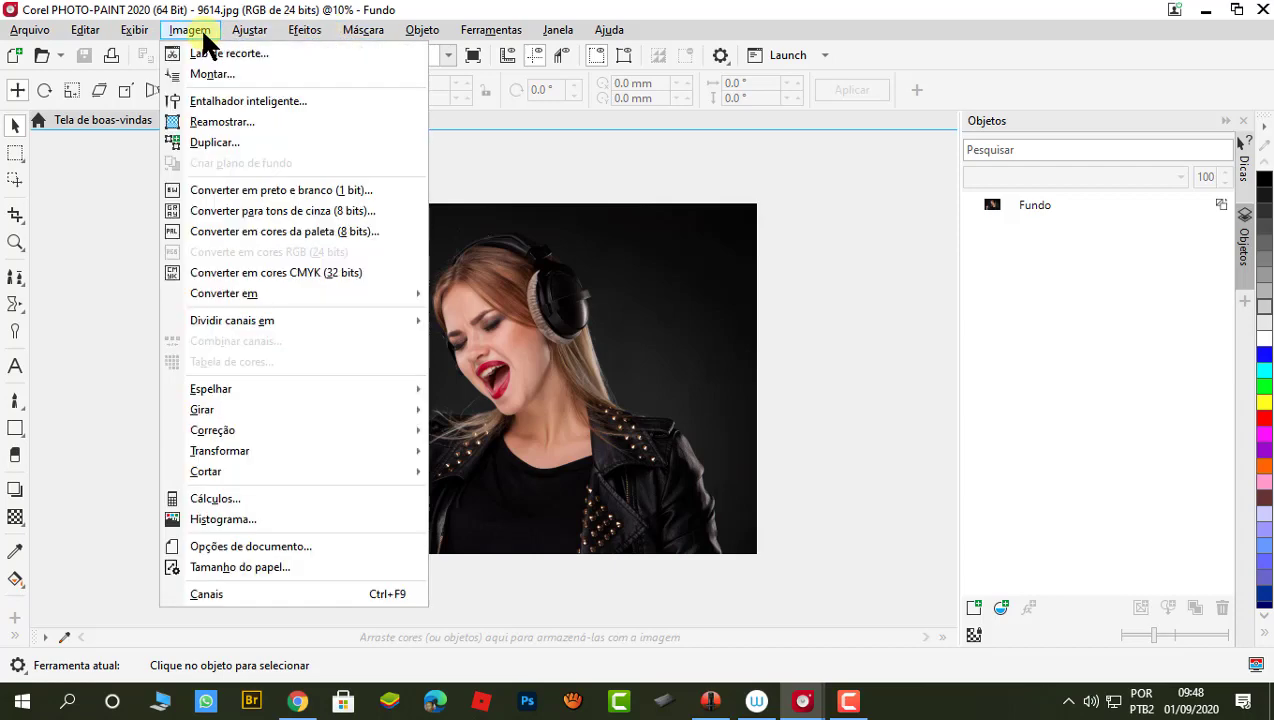
{"action": "left_click", "coordinate": [226, 55]}
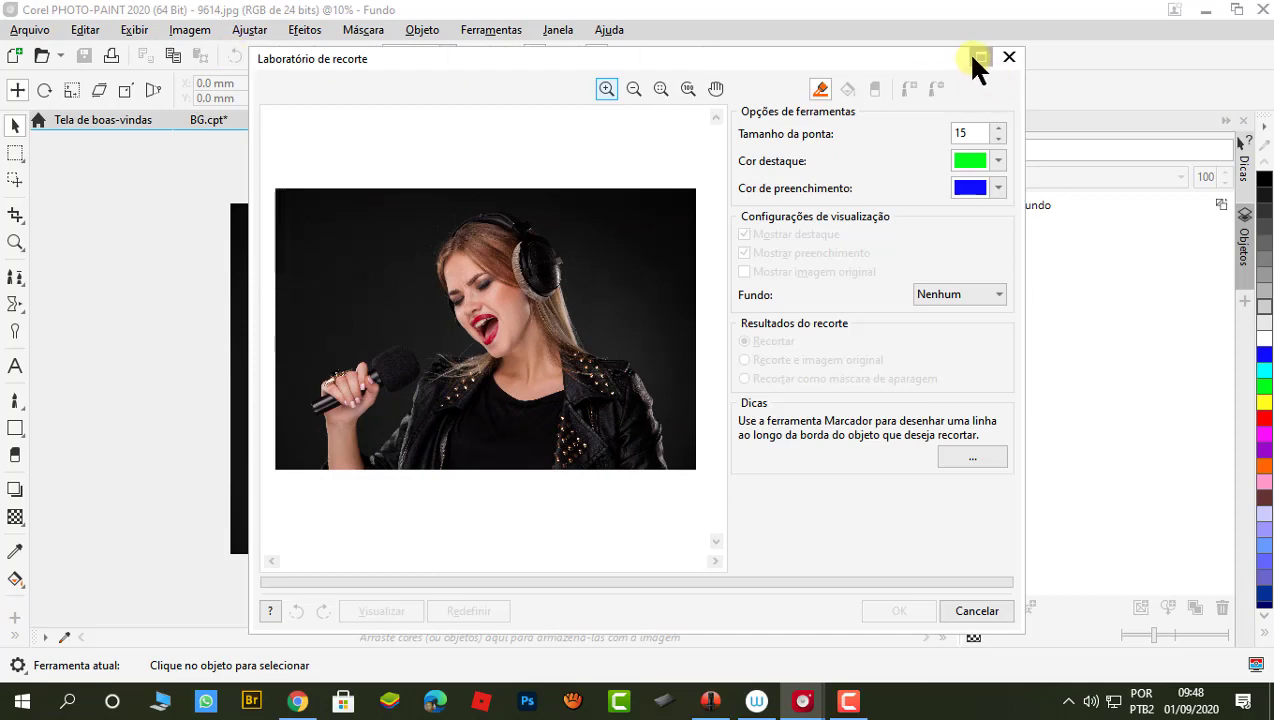
{"action": "left_click", "coordinate": [978, 57]}
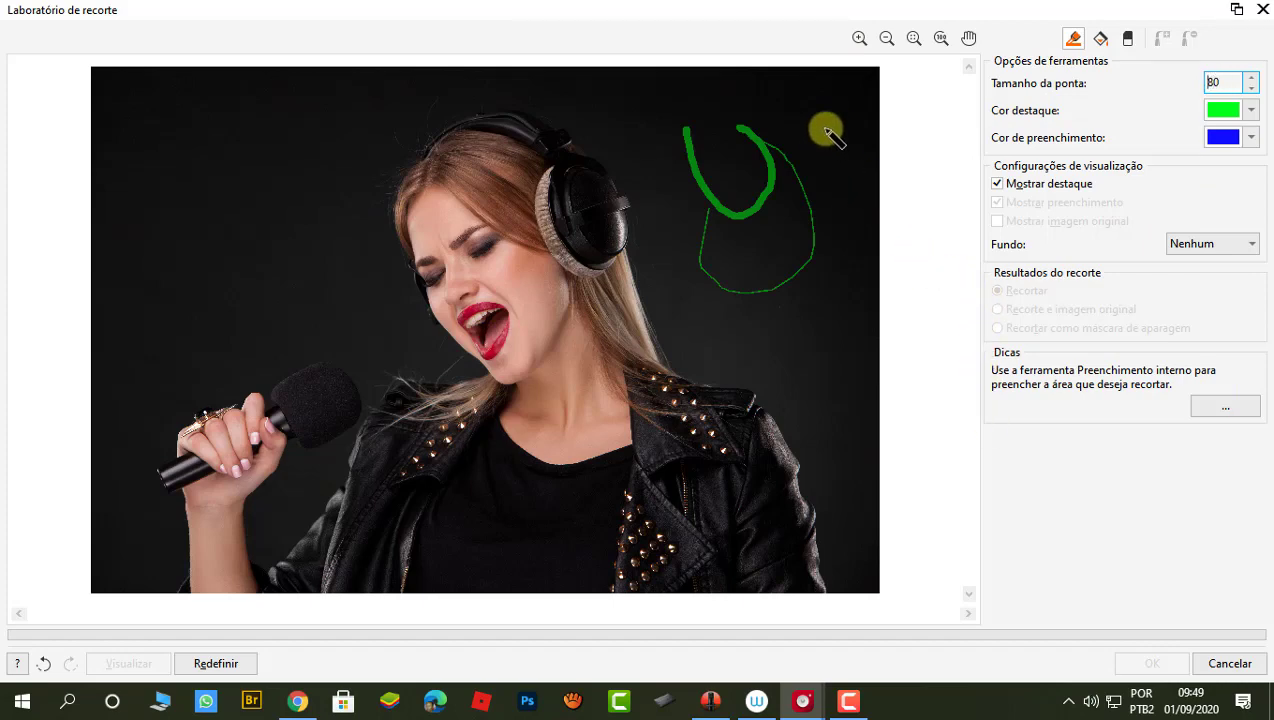
Undo the test strokes and highlight around the singer's hair, head and jacket in green.
{"action": "key", "text": "ctrl+z"}
{"action": "mouse_move", "coordinate": [425, 158]}
{"action": "left_mouse_down"}
{"action": "mouse_move", "coordinate": [398, 208]}
{"action": "mouse_move", "coordinate": [418, 286]}
{"action": "mouse_move", "coordinate": [487, 383]}
{"action": "mouse_move", "coordinate": [410, 383]}
{"action": "mouse_move", "coordinate": [389, 400]}
{"action": "mouse_move", "coordinate": [358, 430]}
{"action": "mouse_move", "coordinate": [322, 517]}
{"action": "mouse_move", "coordinate": [264, 570]}
{"action": "mouse_move", "coordinate": [244, 550]}
{"action": "mouse_move", "coordinate": [246, 500]}
{"action": "mouse_move", "coordinate": [285, 432]}
{"action": "mouse_move", "coordinate": [320, 447]}
{"action": "mouse_move", "coordinate": [361, 407]}
{"action": "mouse_move", "coordinate": [364, 381]}
{"action": "mouse_move", "coordinate": [321, 361]}
{"action": "mouse_move", "coordinate": [284, 373]}
{"action": "mouse_move", "coordinate": [265, 405]}
{"action": "mouse_move", "coordinate": [252, 388]}
{"action": "mouse_move", "coordinate": [192, 420]}
{"action": "mouse_move", "coordinate": [160, 479]}
{"action": "mouse_move", "coordinate": [187, 528]}
{"action": "mouse_move", "coordinate": [178, 592]}
{"action": "left_mouse_up"}
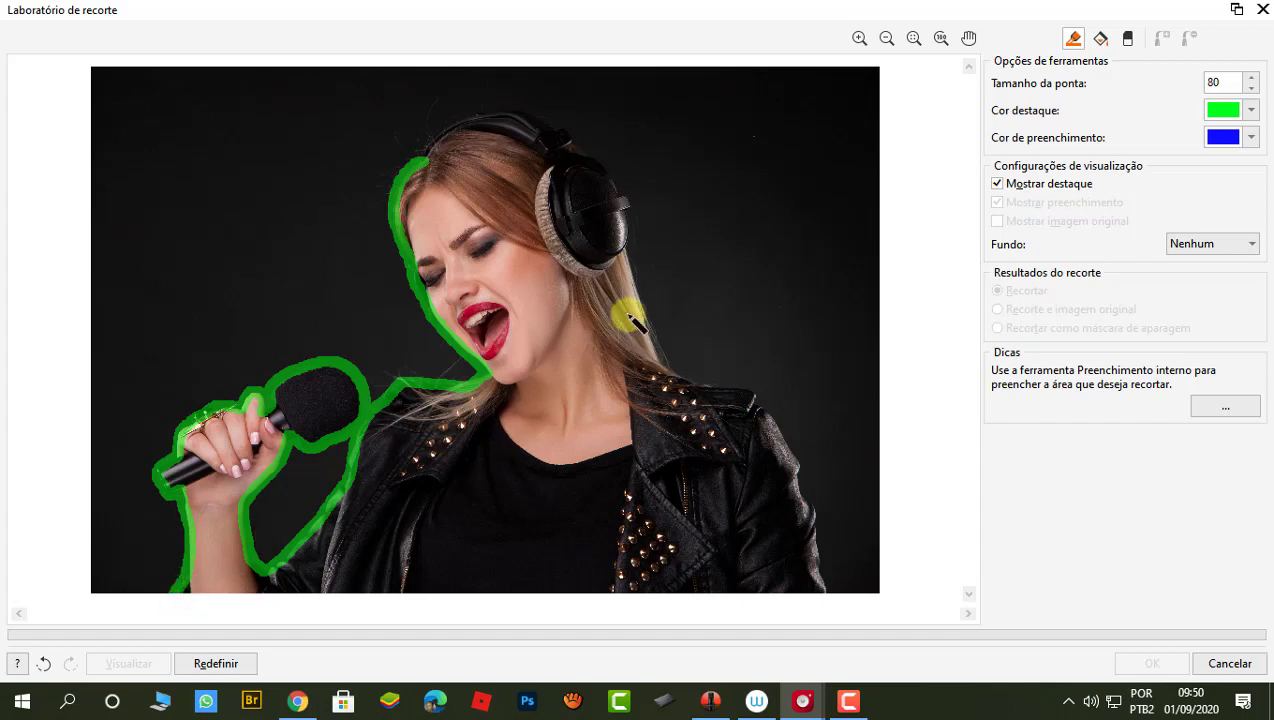
{"action": "mouse_move", "coordinate": [418, 160]}
{"action": "left_mouse_down"}
{"action": "mouse_move", "coordinate": [446, 128]}
{"action": "mouse_move", "coordinate": [478, 119]}
{"action": "mouse_move", "coordinate": [529, 119]}
{"action": "mouse_move", "coordinate": [563, 137]}
{"action": "mouse_move", "coordinate": [620, 196]}
{"action": "mouse_move", "coordinate": [625, 262]}
{"action": "mouse_move", "coordinate": [677, 368]}
{"action": "left_mouse_up"}
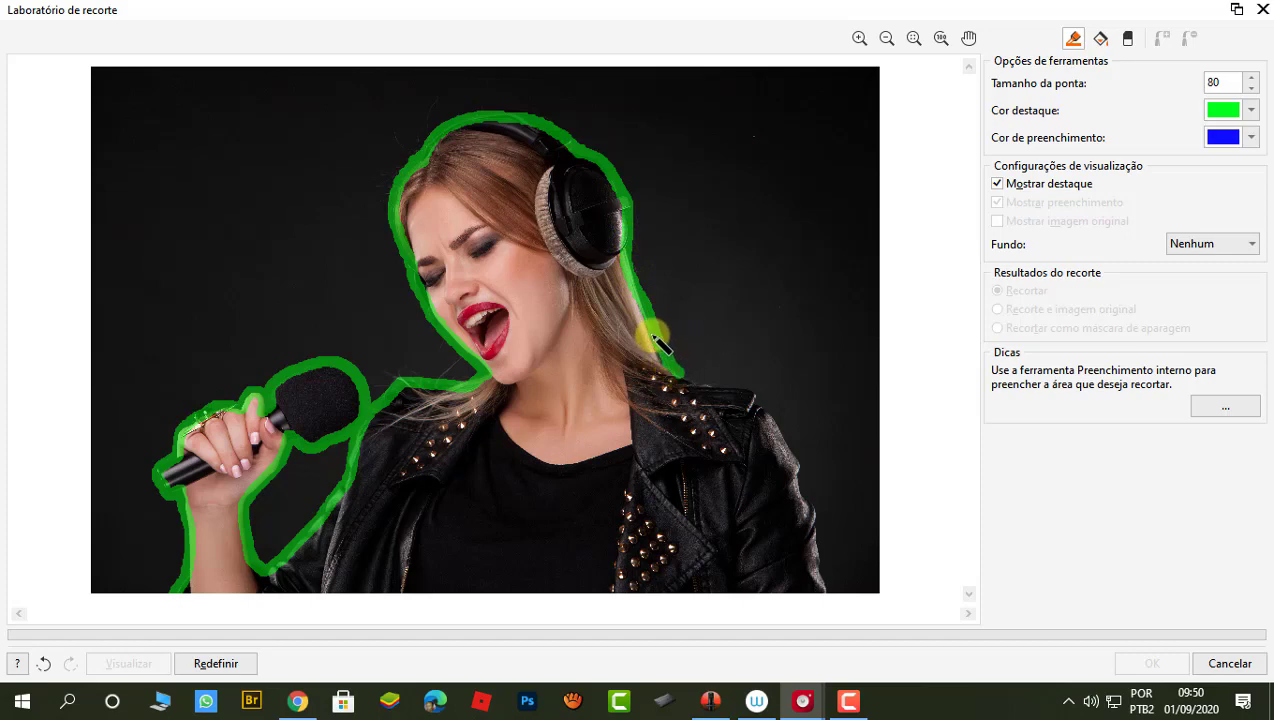
{"action": "mouse_move", "coordinate": [670, 362]}
{"action": "left_mouse_down"}
{"action": "mouse_move", "coordinate": [756, 396]}
{"action": "mouse_move", "coordinate": [811, 505]}
{"action": "left_mouse_up"}
{"action": "left_click_drag", "start_coordinate": [816, 530], "coordinate": [830, 594]}
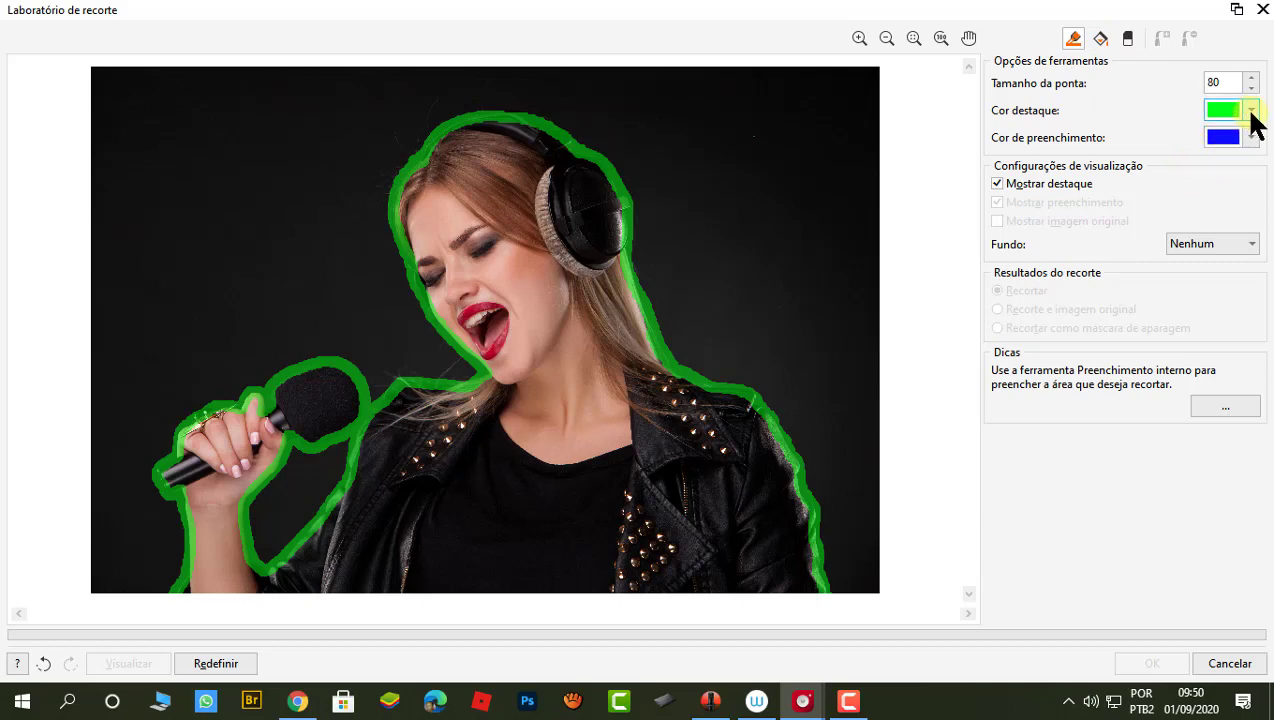
Fill inside the outline, set the preview background to Tons de cinza, and preview the cutout.
{"action": "left_click", "coordinate": [1101, 38]}
{"action": "left_click", "coordinate": [506, 266]}
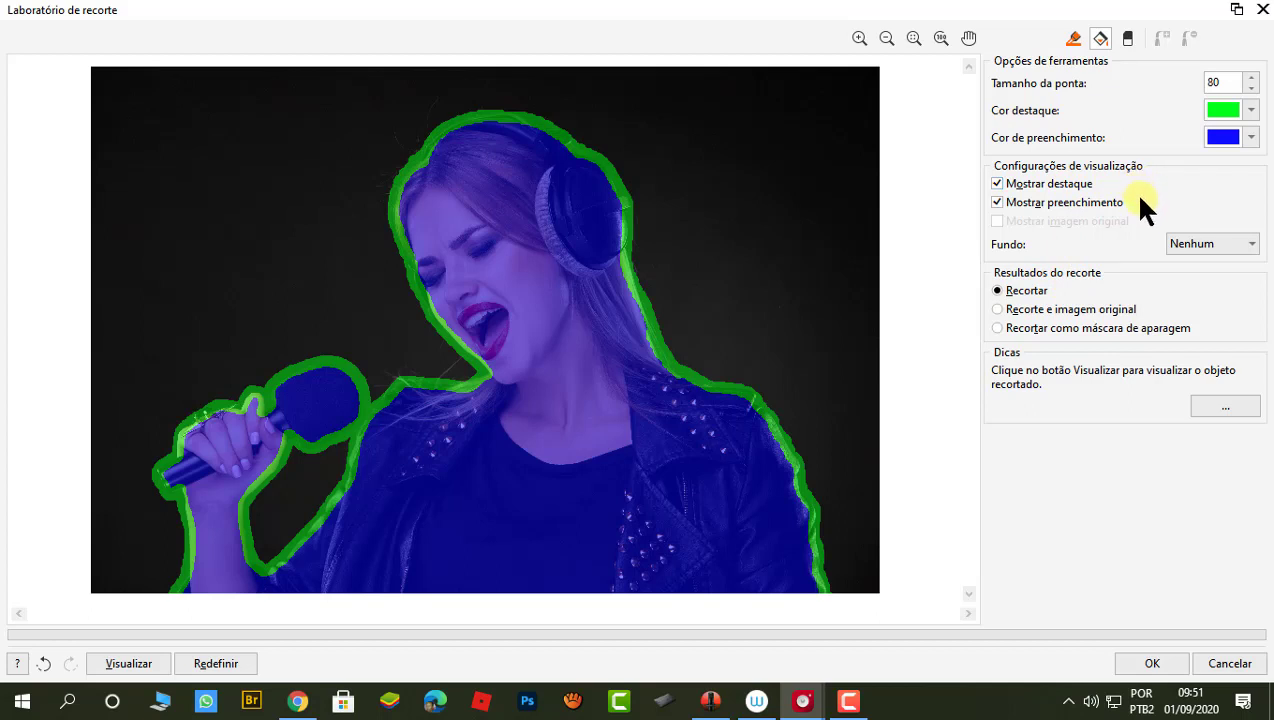
{"action": "left_click", "coordinate": [1245, 252]}
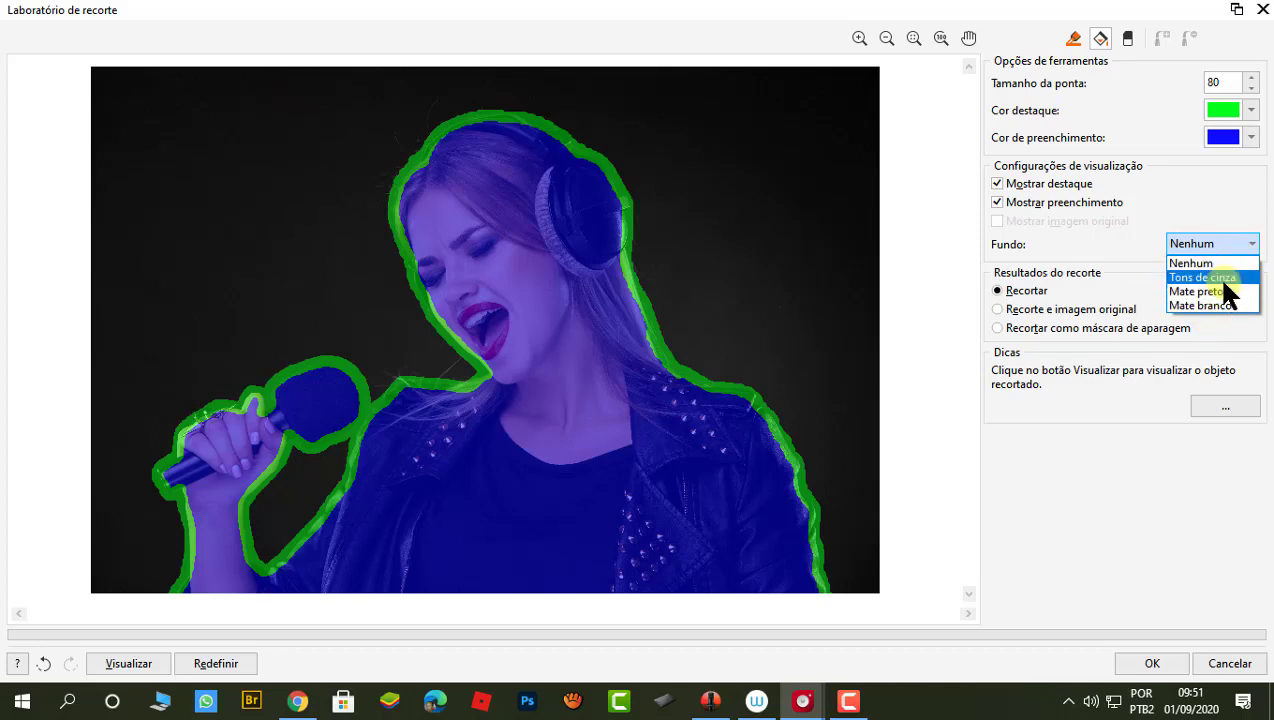
{"action": "left_click", "coordinate": [1215, 277]}
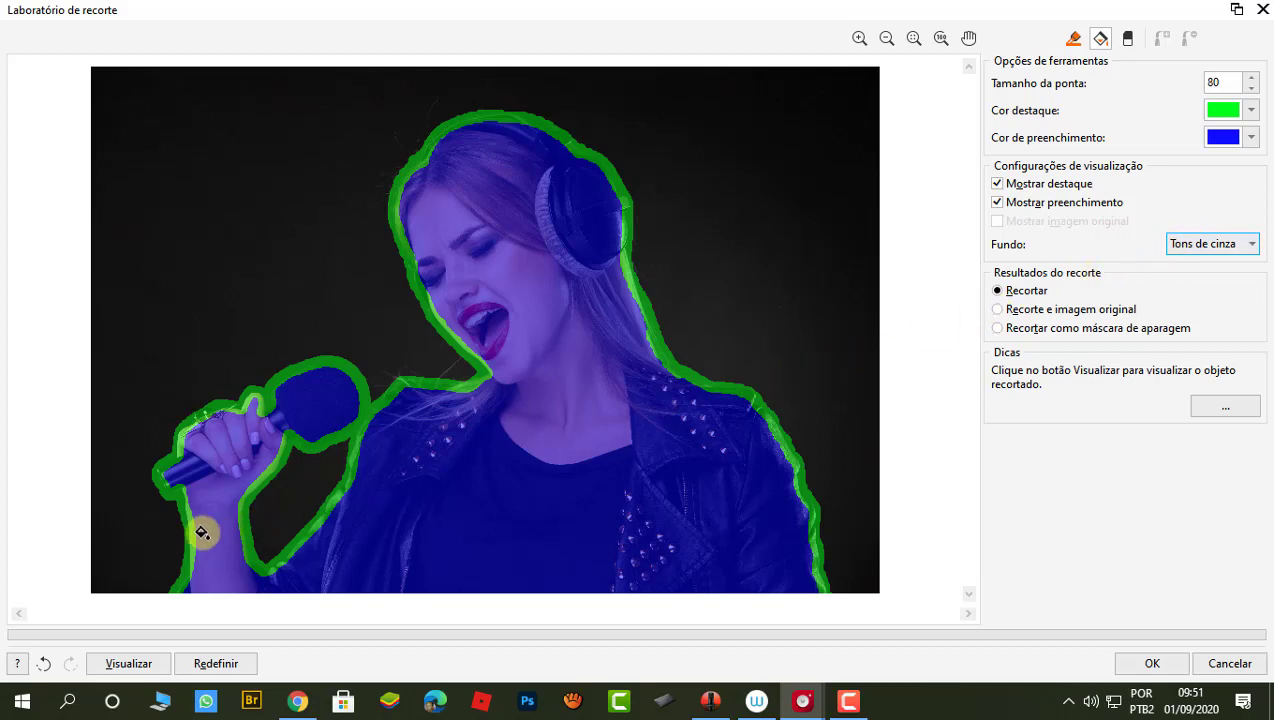
{"action": "left_click", "coordinate": [138, 670]}
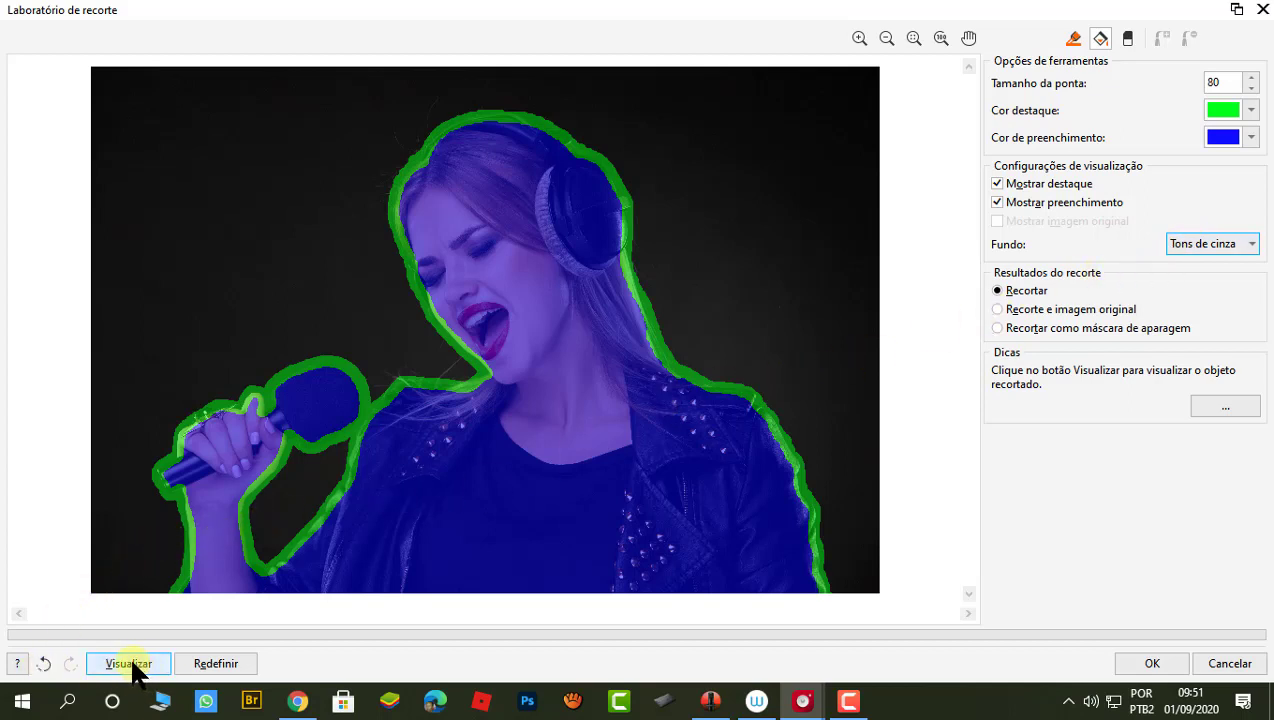
{"action": "left_click", "coordinate": [136, 670]}
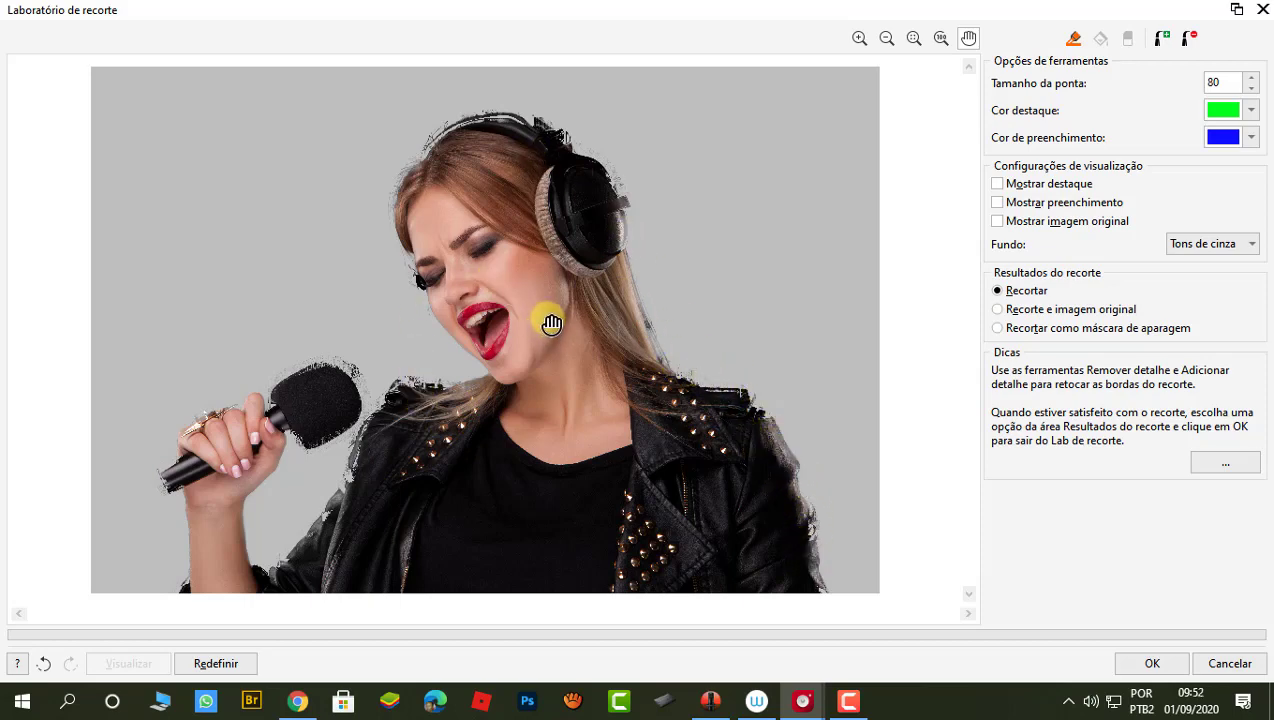
Select the Adicionar detalhe tool for restoring original pixels.
{"action": "left_click", "coordinate": [1188, 40]}
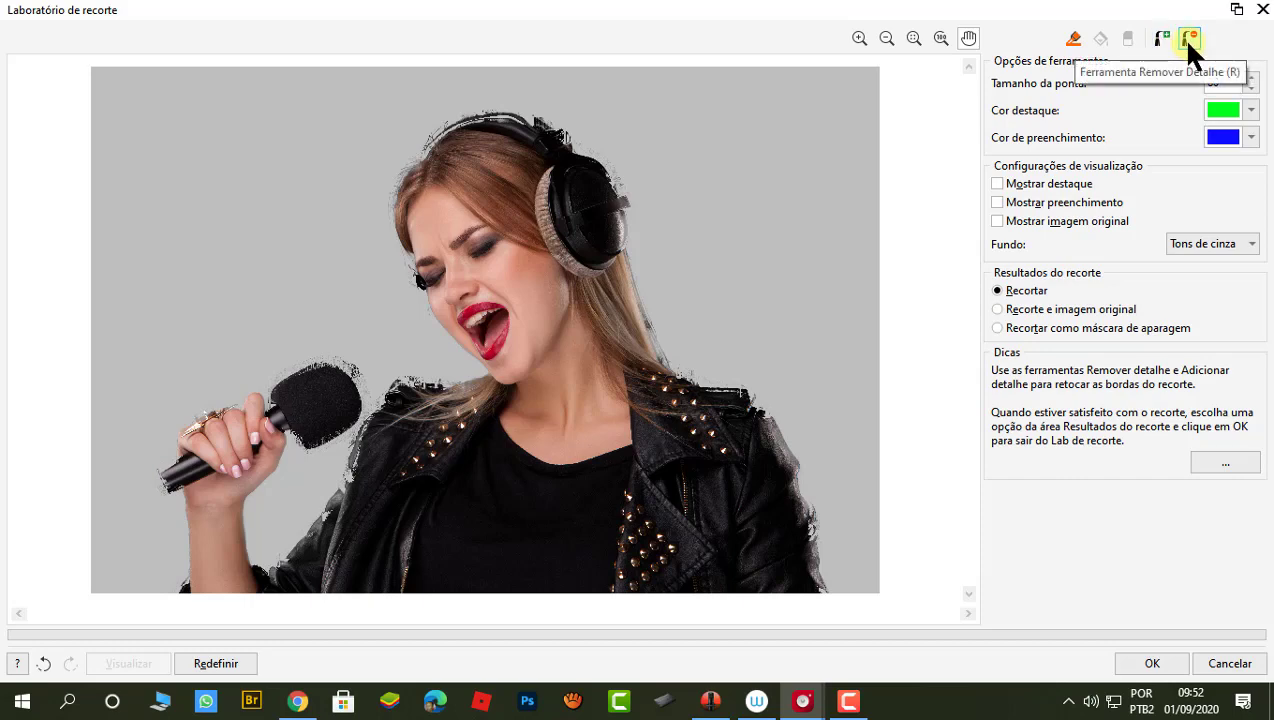
{"action": "left_click", "coordinate": [1161, 38]}
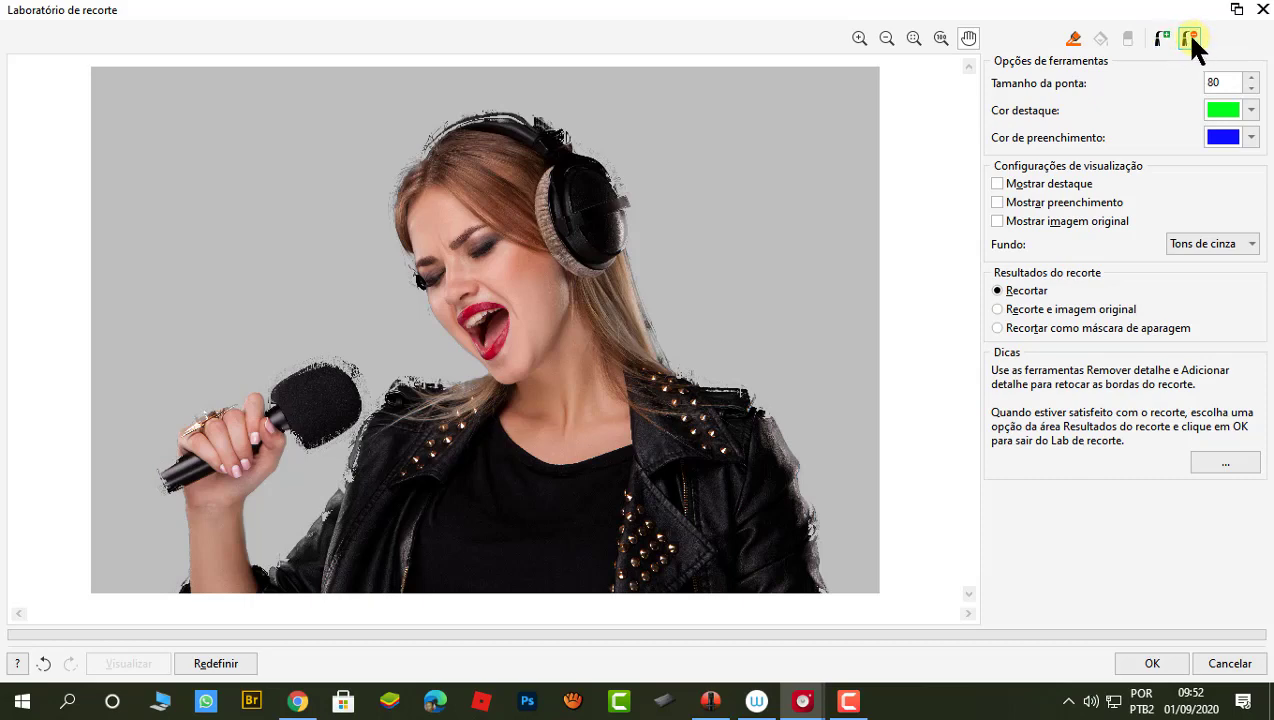
{"action": "left_click", "coordinate": [1160, 38]}
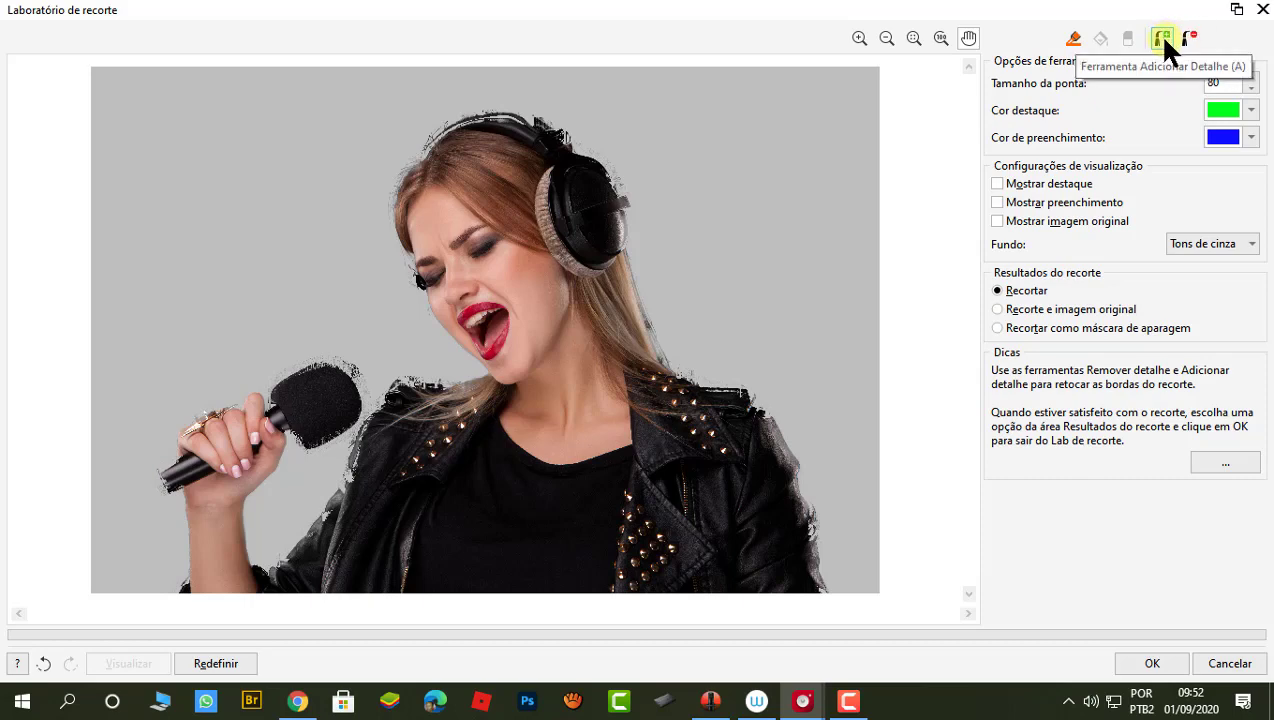
{"action": "left_click", "coordinate": [1161, 38]}
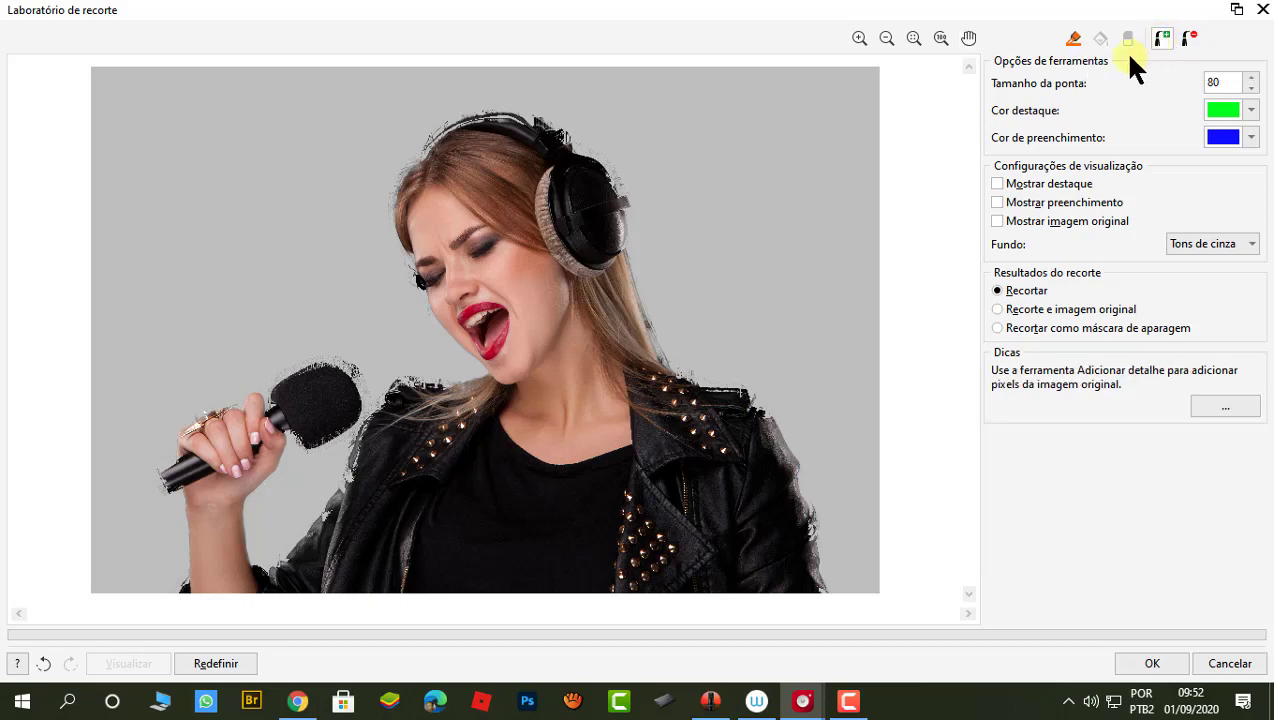
Paint original pixels back along the hair, jacket and top of the headband.
{"action": "mouse_move", "coordinate": [427, 378]}
{"action": "left_mouse_down"}
{"action": "mouse_move", "coordinate": [490, 388]}
{"action": "mouse_move", "coordinate": [419, 382]}
{"action": "mouse_move", "coordinate": [362, 440]}
{"action": "mouse_move", "coordinate": [324, 532]}
{"action": "mouse_move", "coordinate": [256, 577]}
{"action": "mouse_move", "coordinate": [186, 588]}
{"action": "left_mouse_up"}
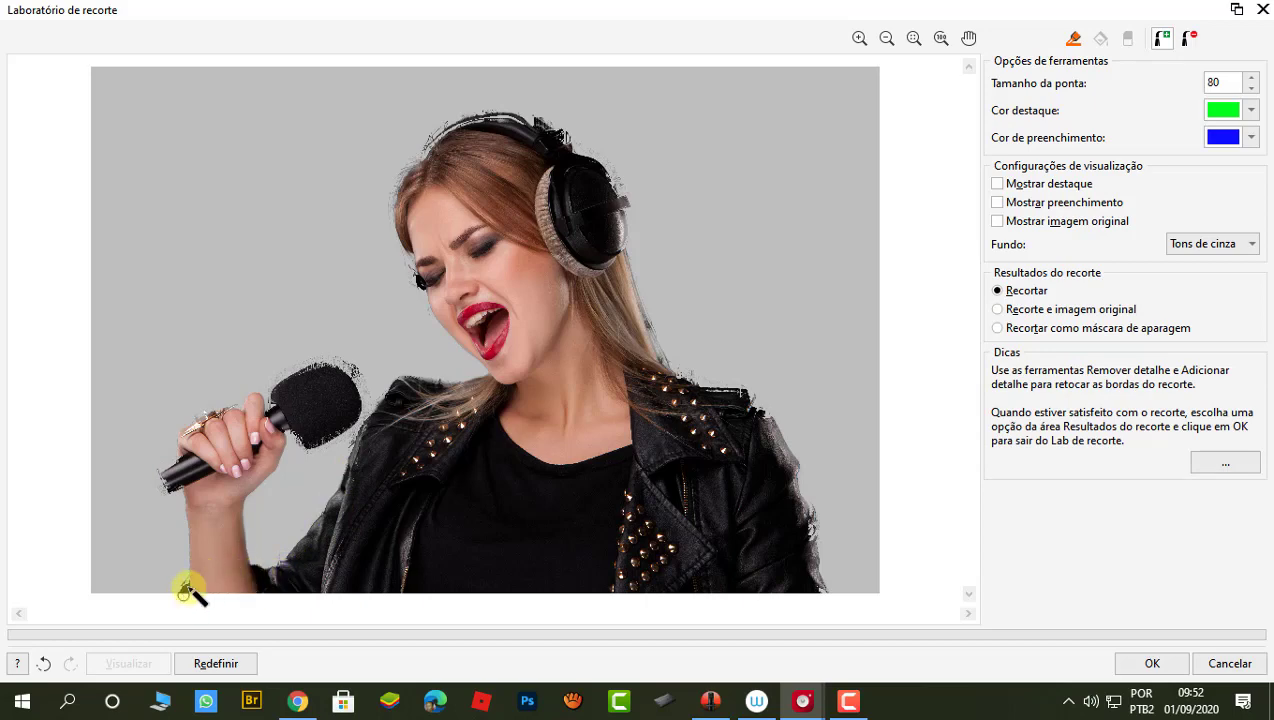
{"action": "mouse_move", "coordinate": [734, 421]}
{"action": "left_mouse_down"}
{"action": "mouse_move", "coordinate": [745, 410]}
{"action": "mouse_move", "coordinate": [767, 427]}
{"action": "mouse_move", "coordinate": [716, 394]}
{"action": "mouse_move", "coordinate": [762, 415]}
{"action": "mouse_move", "coordinate": [748, 396]}
{"action": "mouse_move", "coordinate": [803, 515]}
{"action": "mouse_move", "coordinate": [800, 484]}
{"action": "mouse_move", "coordinate": [821, 597]}
{"action": "mouse_move", "coordinate": [752, 414]}
{"action": "mouse_move", "coordinate": [632, 361]}
{"action": "mouse_move", "coordinate": [614, 245]}
{"action": "mouse_move", "coordinate": [672, 377]}
{"action": "mouse_move", "coordinate": [618, 262]}
{"action": "mouse_move", "coordinate": [646, 345]}
{"action": "mouse_move", "coordinate": [697, 384]}
{"action": "mouse_move", "coordinate": [594, 176]}
{"action": "mouse_move", "coordinate": [614, 248]}
{"action": "mouse_move", "coordinate": [606, 182]}
{"action": "mouse_move", "coordinate": [569, 142]}
{"action": "mouse_move", "coordinate": [592, 176]}
{"action": "mouse_move", "coordinate": [517, 154]}
{"action": "mouse_move", "coordinate": [545, 132]}
{"action": "mouse_move", "coordinate": [441, 134]}
{"action": "mouse_move", "coordinate": [400, 207]}
{"action": "mouse_move", "coordinate": [378, 202]}
{"action": "mouse_move", "coordinate": [412, 224]}
{"action": "mouse_move", "coordinate": [412, 205]}
{"action": "mouse_move", "coordinate": [428, 287]}
{"action": "mouse_move", "coordinate": [401, 204]}
{"action": "mouse_move", "coordinate": [444, 145]}
{"action": "mouse_move", "coordinate": [515, 145]}
{"action": "mouse_move", "coordinate": [590, 185]}
{"action": "mouse_move", "coordinate": [594, 162]}
{"action": "mouse_move", "coordinate": [620, 232]}
{"action": "mouse_move", "coordinate": [592, 165]}
{"action": "mouse_move", "coordinate": [513, 120]}
{"action": "mouse_move", "coordinate": [483, 120]}
{"action": "left_mouse_up"}
{"action": "mouse_move", "coordinate": [286, 428]}
{"action": "left_mouse_down"}
{"action": "mouse_move", "coordinate": [307, 449]}
{"action": "mouse_move", "coordinate": [347, 407]}
{"action": "mouse_move", "coordinate": [346, 424]}
{"action": "mouse_move", "coordinate": [320, 370]}
{"action": "mouse_move", "coordinate": [268, 395]}
{"action": "mouse_move", "coordinate": [322, 373]}
{"action": "left_mouse_up"}
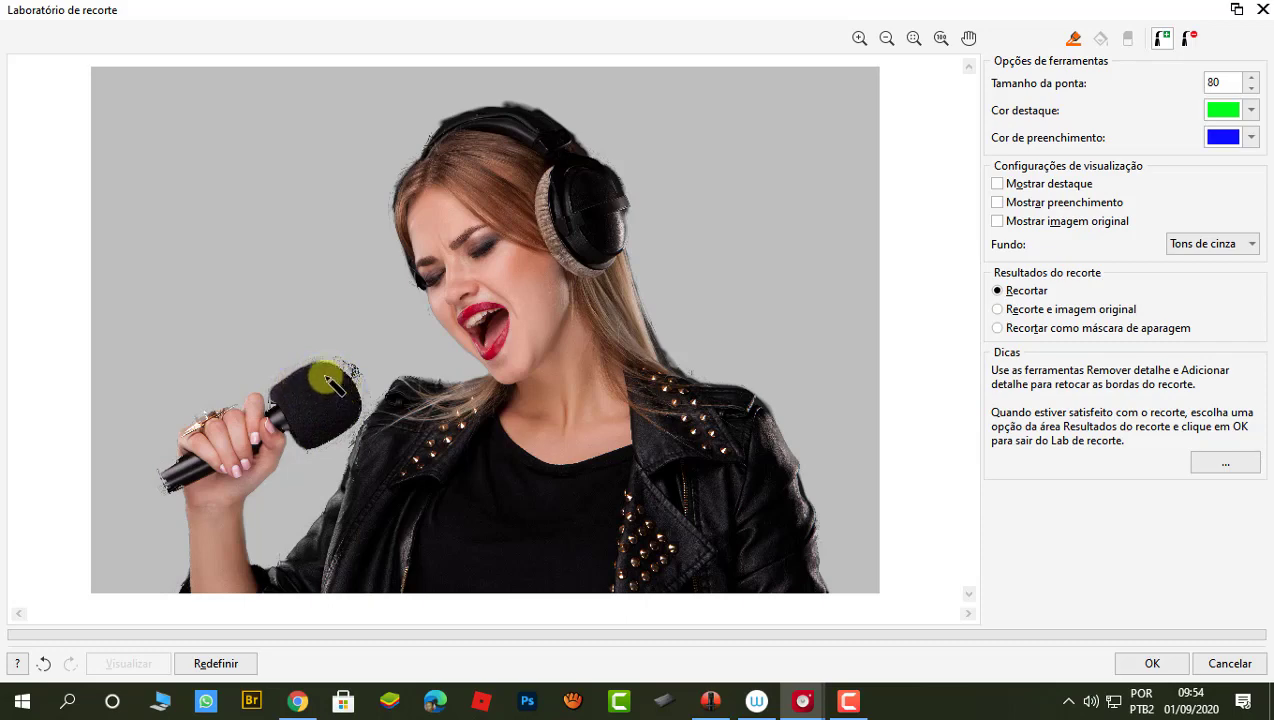
Erase the dark fringe around the microphone and above the headband with Remover detalhe.
{"action": "left_click", "coordinate": [1192, 38]}
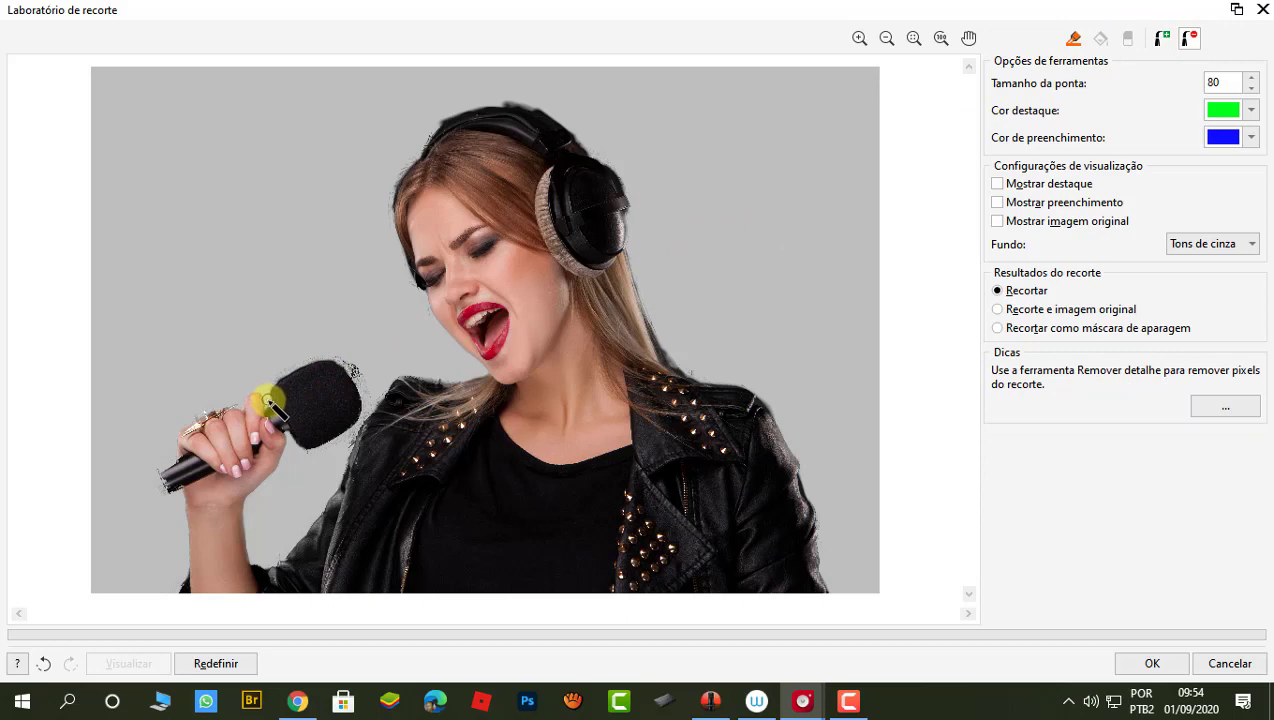
{"action": "left_click_drag", "start_coordinate": [266, 399], "coordinate": [270, 395]}
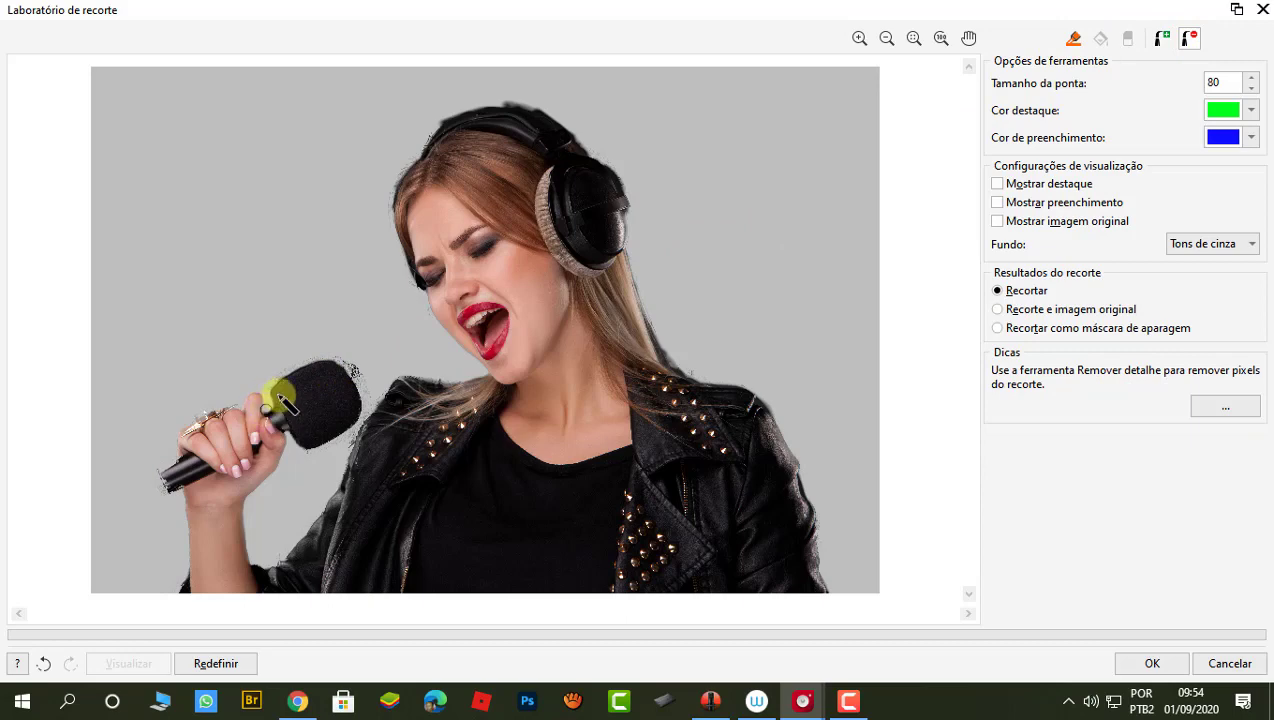
{"action": "left_click_drag", "start_coordinate": [327, 348], "coordinate": [341, 364]}
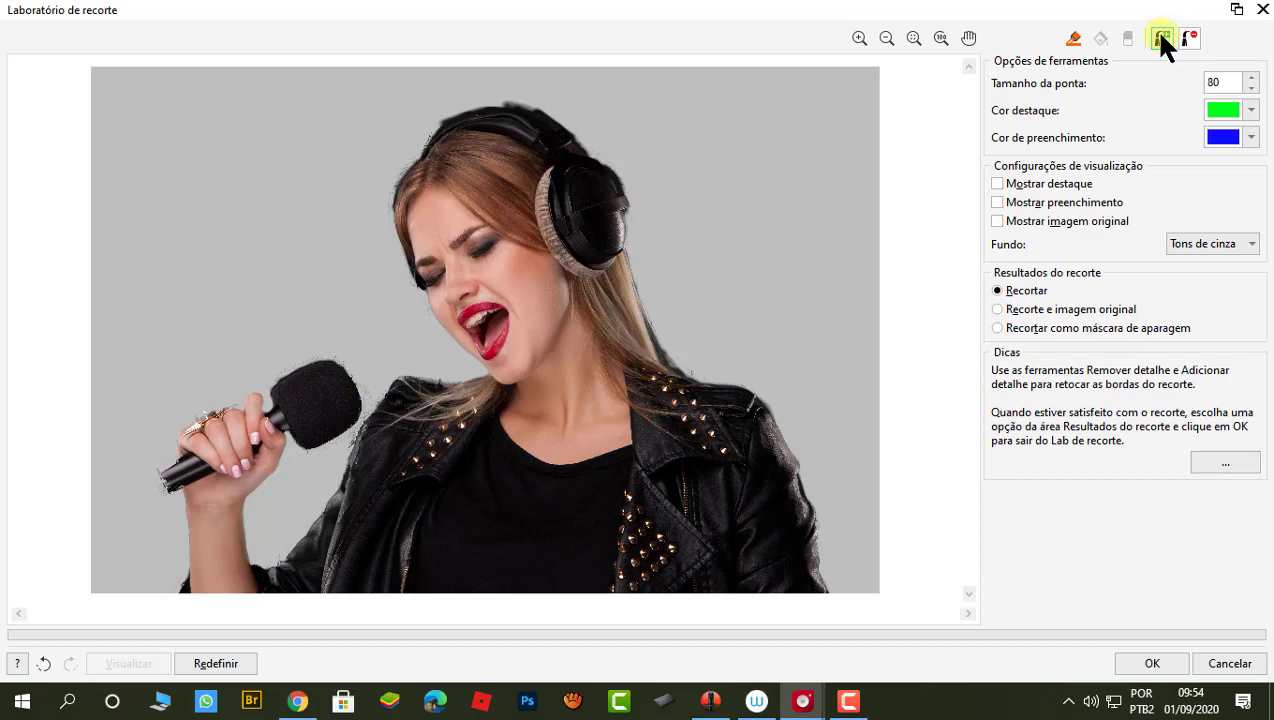
{"action": "left_click", "coordinate": [1189, 38]}
{"action": "left_click", "coordinate": [333, 361]}
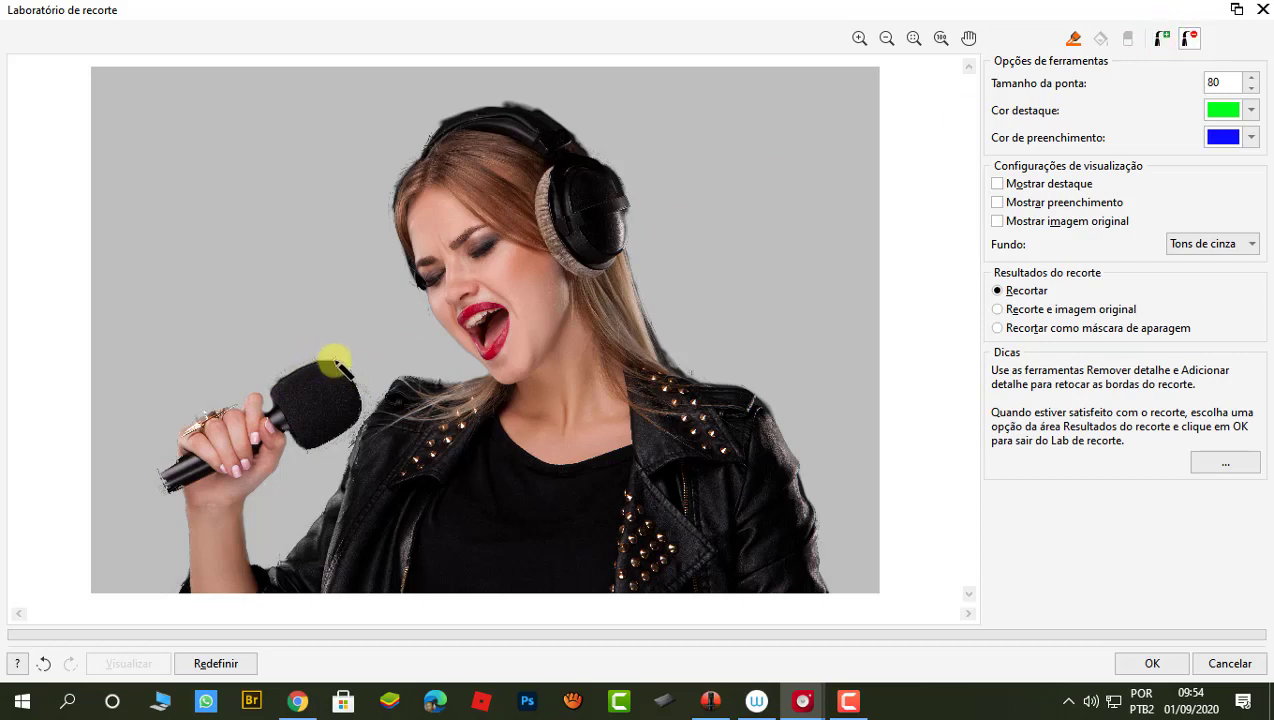
{"action": "left_click_drag", "start_coordinate": [163, 493], "coordinate": [176, 569]}
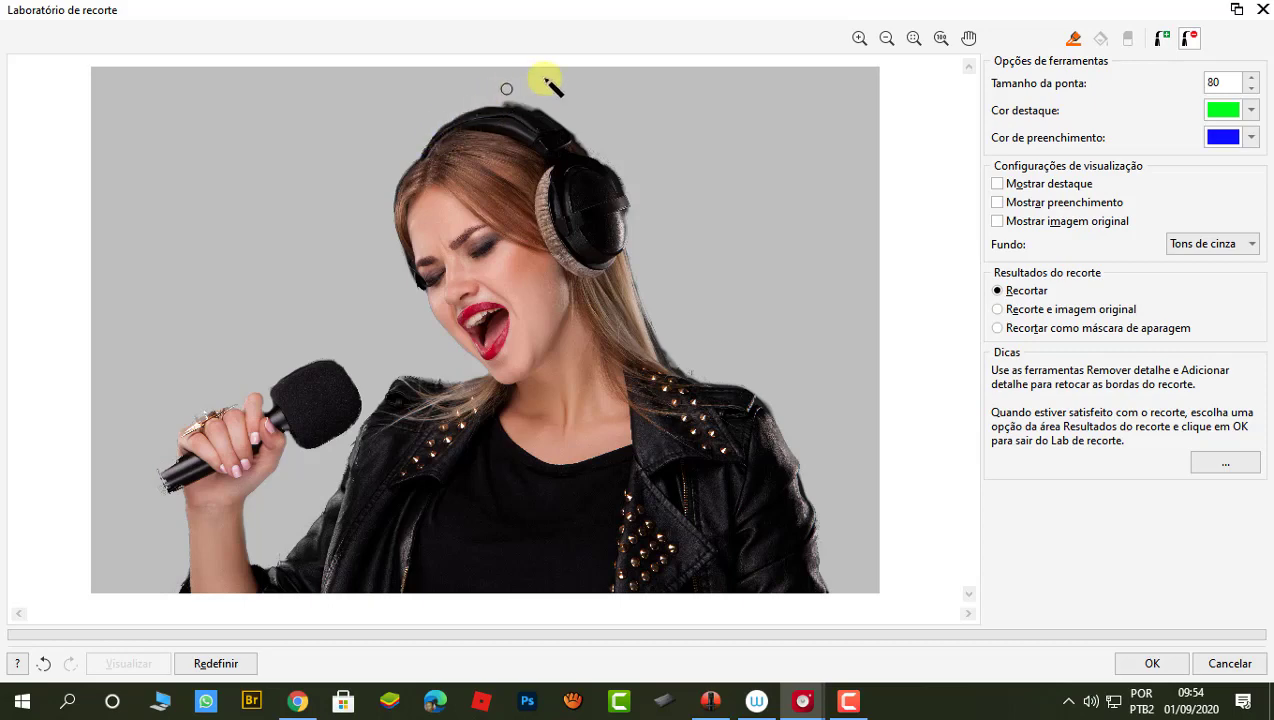
{"action": "left_click_drag", "start_coordinate": [430, 133], "coordinate": [630, 213]}
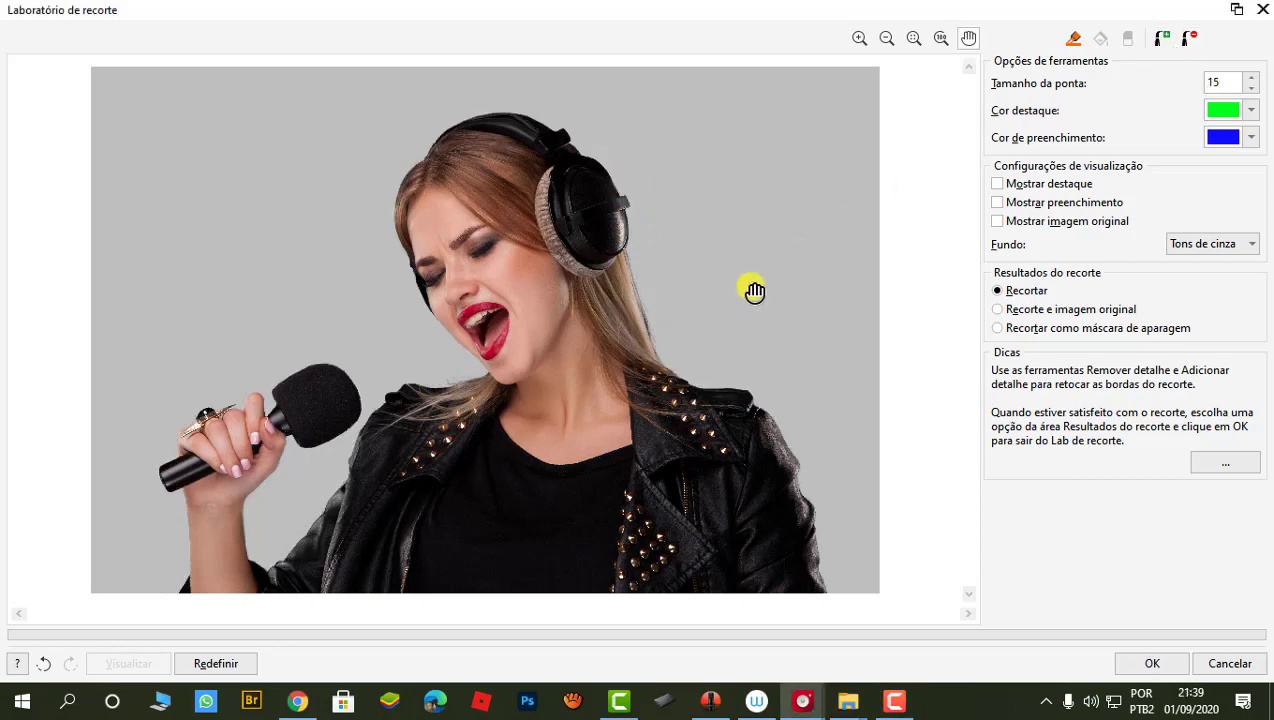
Output the cutout as 'Recortar como máscara de aparagem' and apply it.
{"action": "left_click", "coordinate": [1160, 40]}
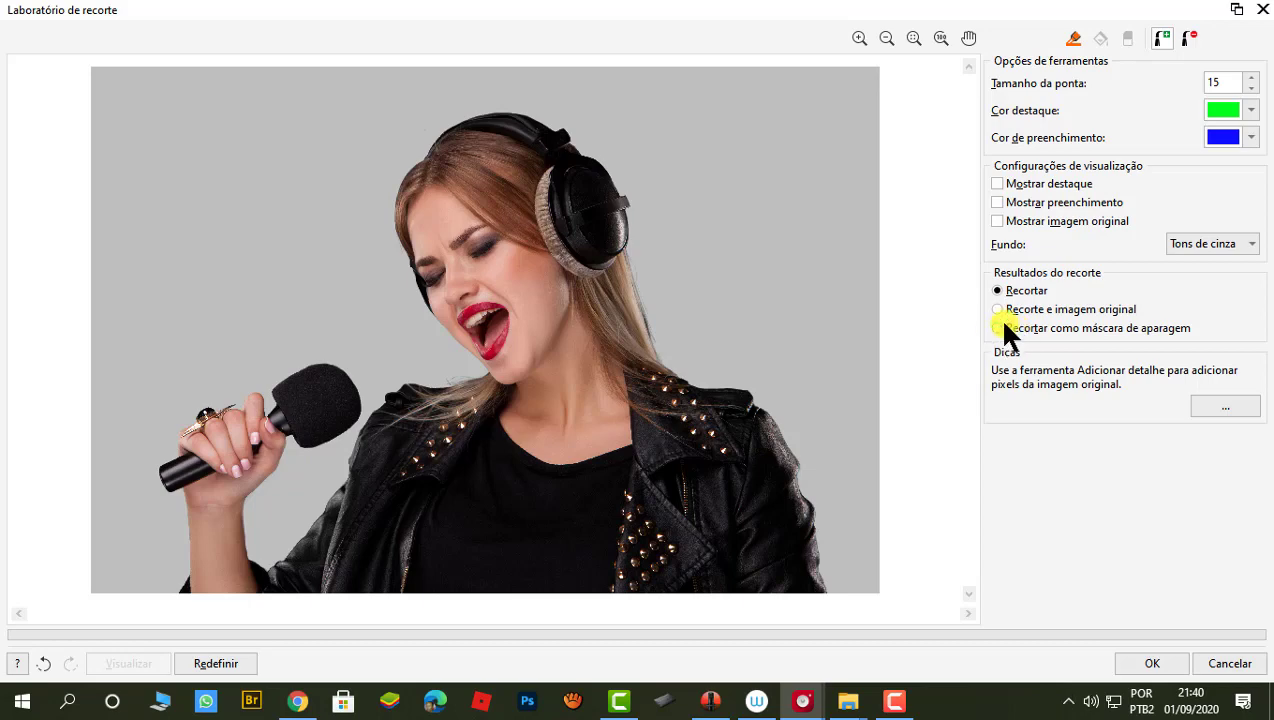
{"action": "left_click", "coordinate": [1001, 327]}
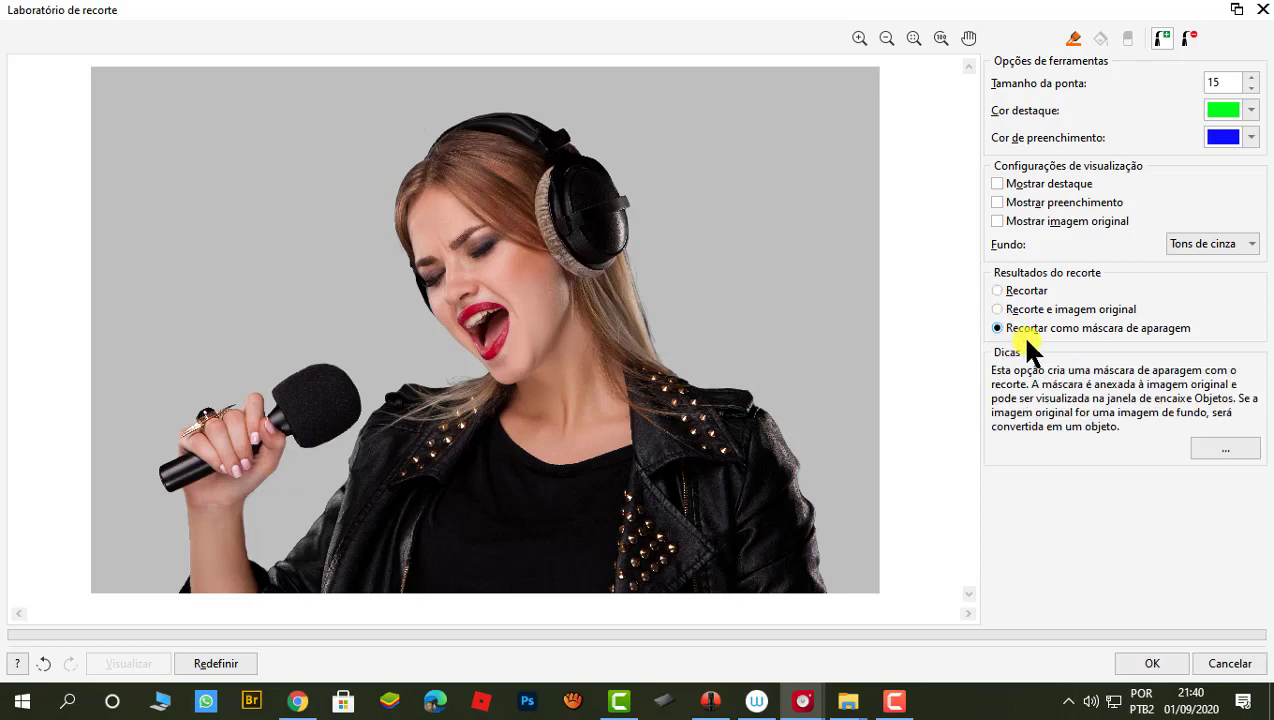
{"action": "left_click", "coordinate": [1150, 664]}
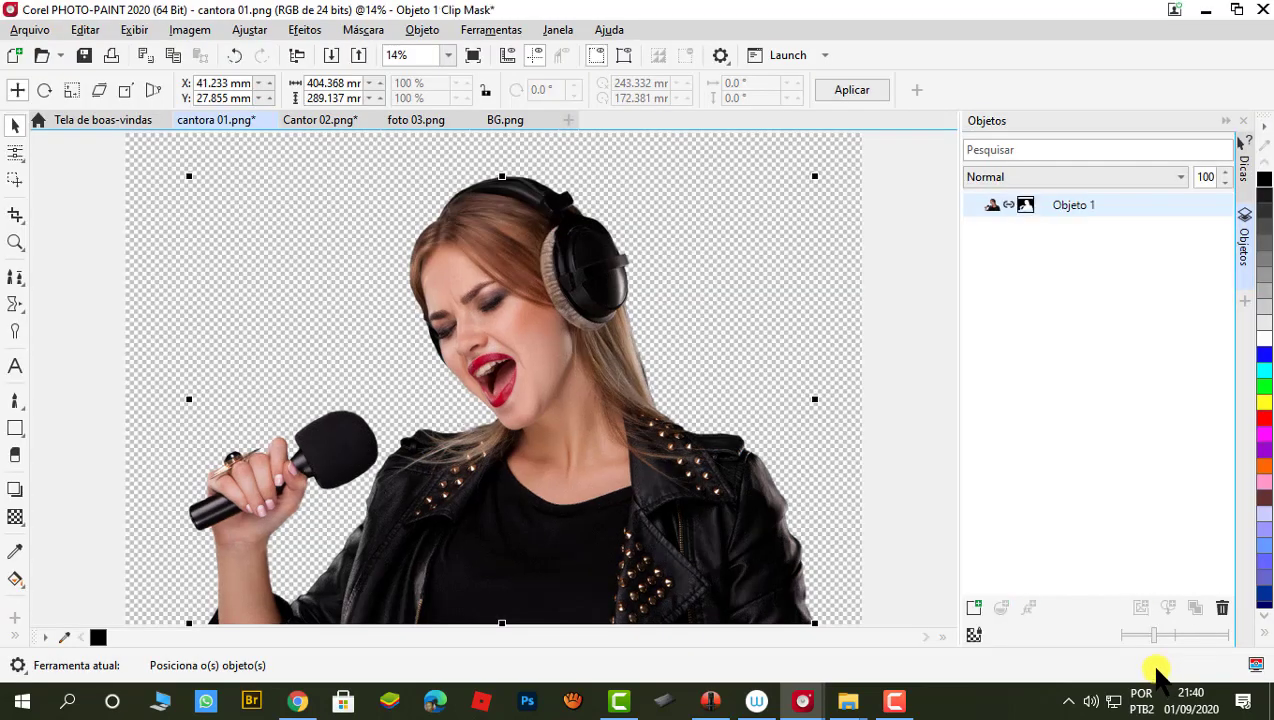
{"action": "mouse_move", "coordinate": [1073, 205]}
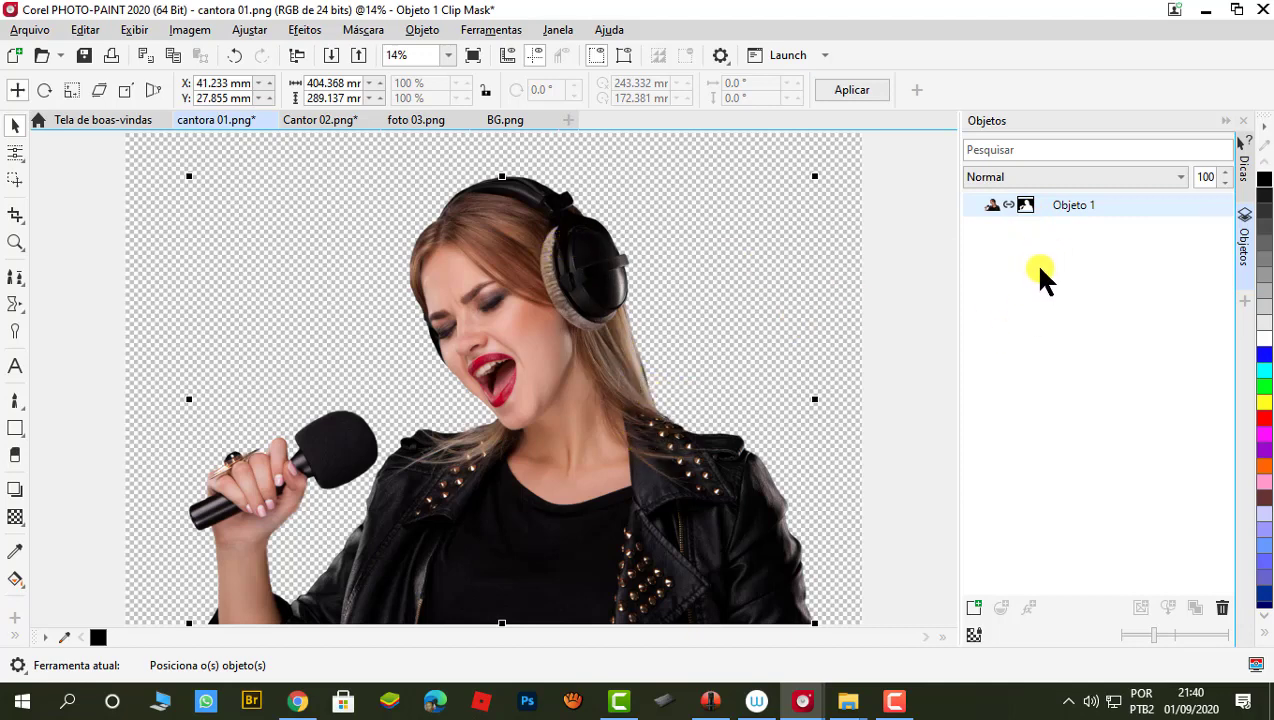
Add a new object beneath the singer and select the Fill tool for a red background.
{"action": "left_click", "coordinate": [974, 607]}
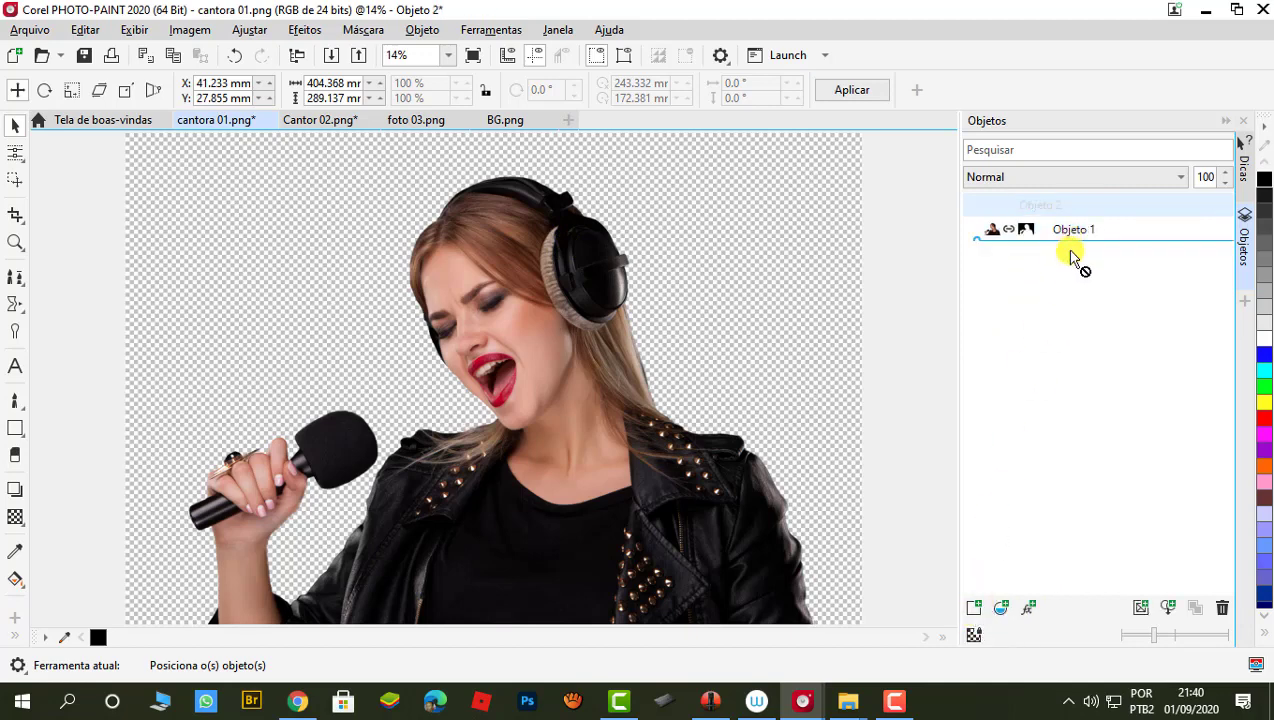
{"action": "mouse_move", "coordinate": [1064, 203]}
{"action": "left_mouse_down"}
{"action": "mouse_move", "coordinate": [1064, 252]}
{"action": "mouse_move", "coordinate": [1078, 205]}
{"action": "left_mouse_up"}
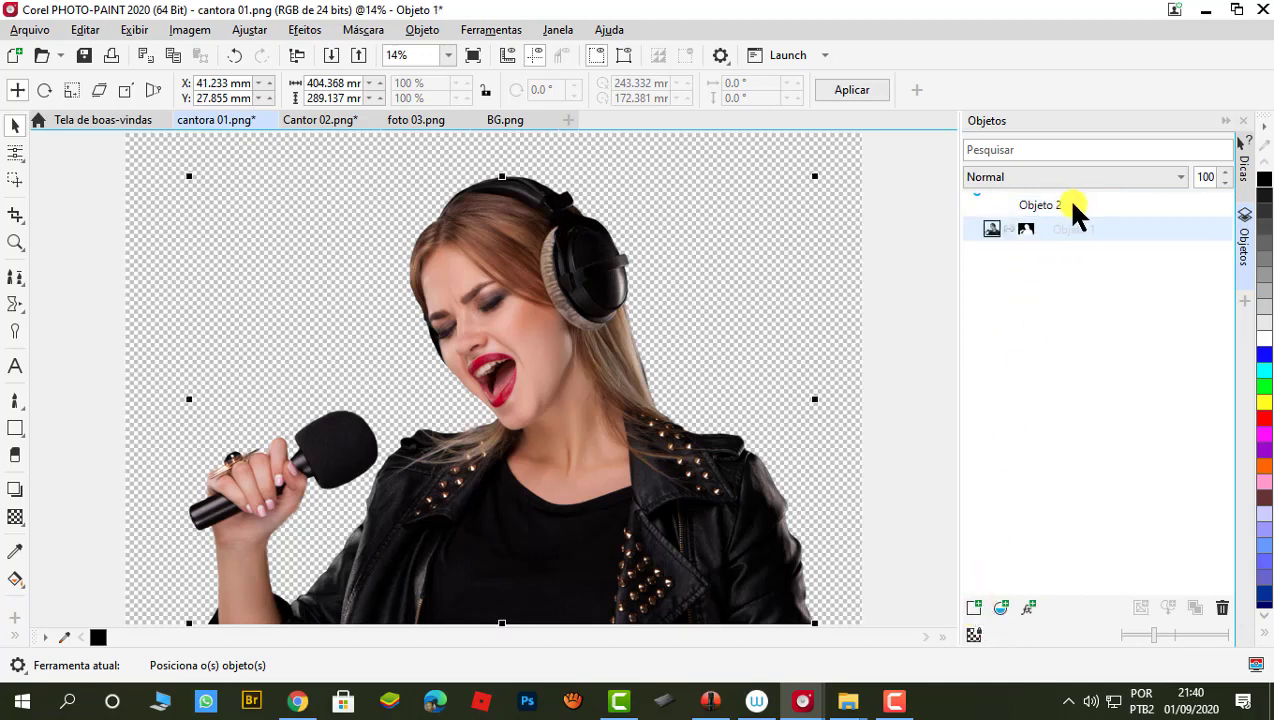
{"action": "left_click", "coordinate": [1043, 224]}
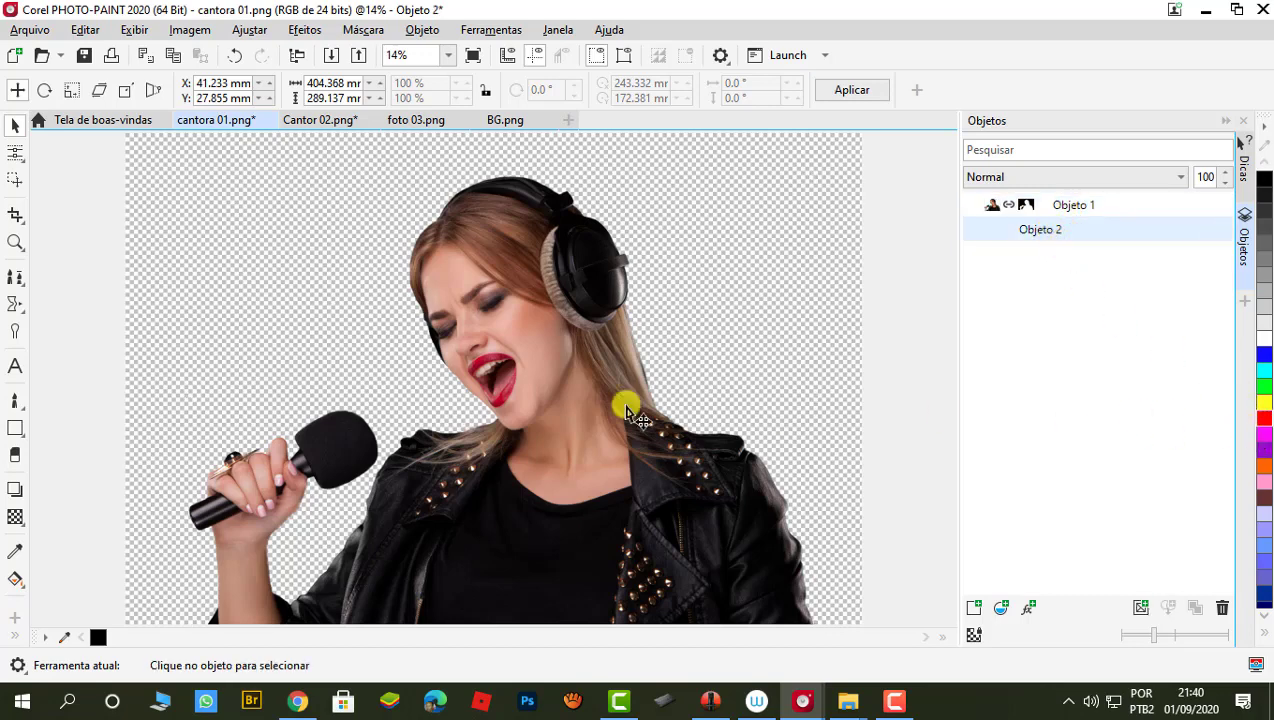
{"action": "left_click", "coordinate": [15, 580]}
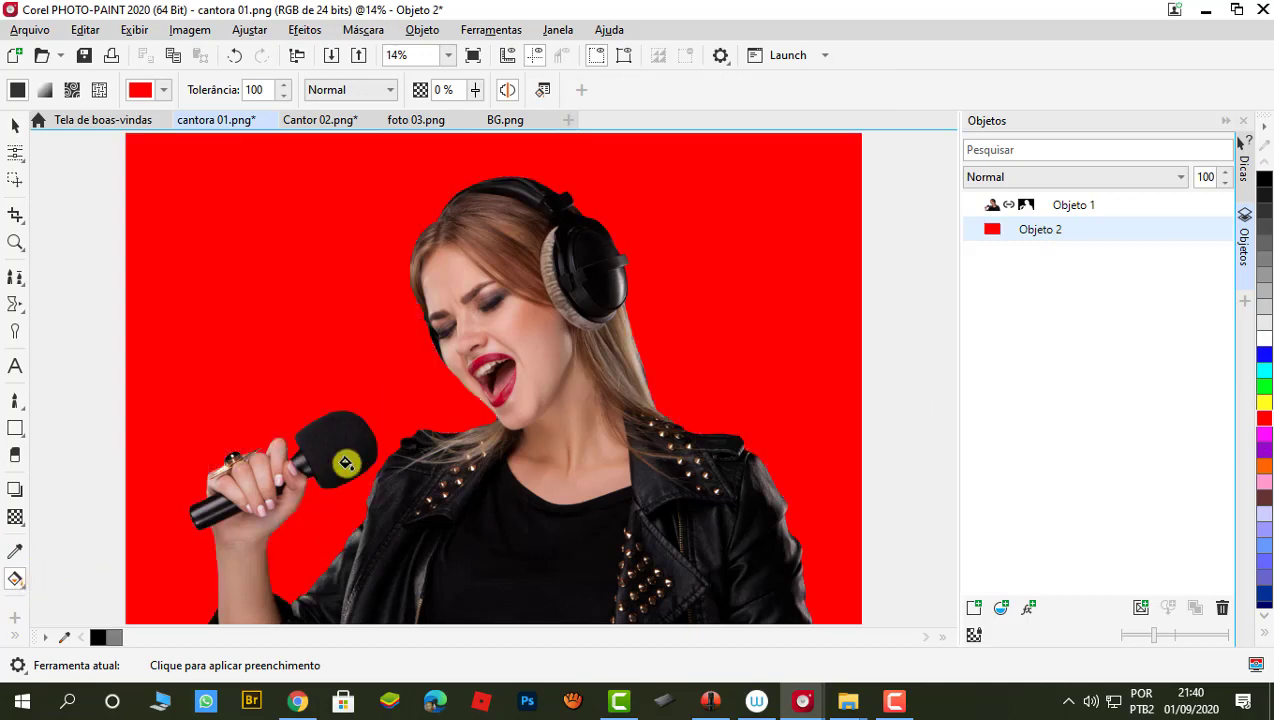
{"action": "scroll", "coordinate": [350, 386], "scroll_direction": "down", "scroll_amount": 1}
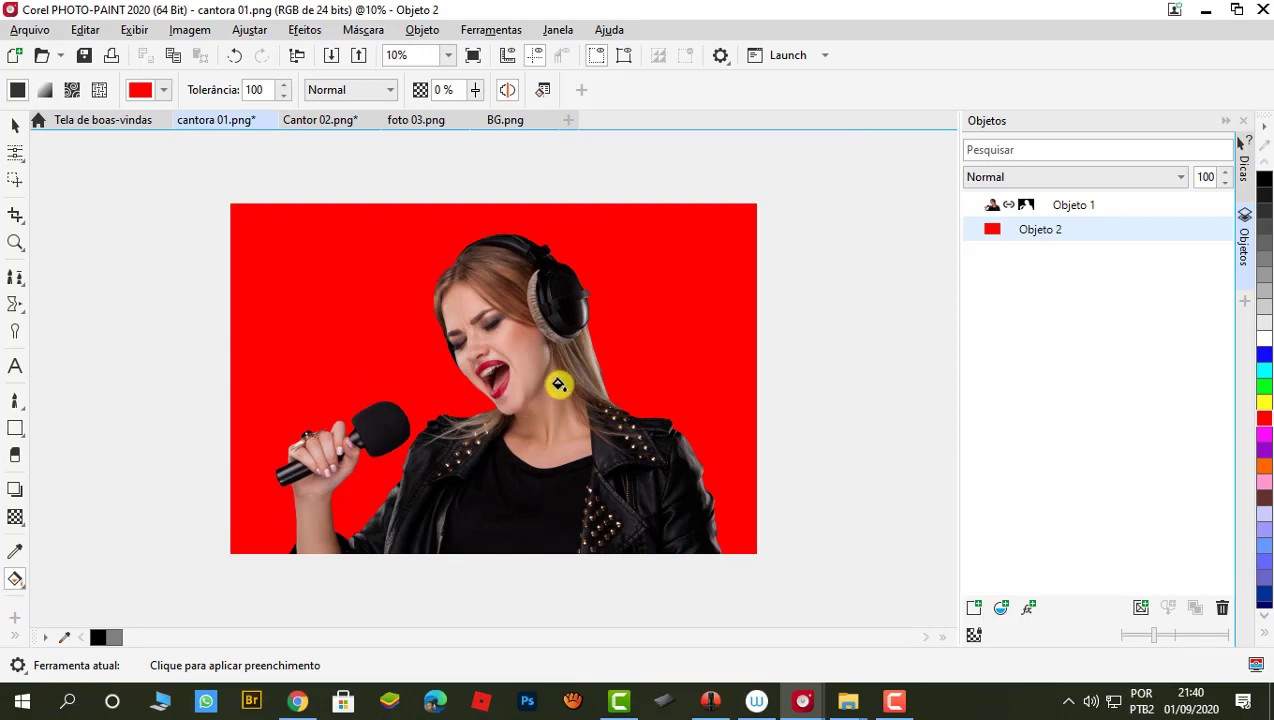
{"action": "scroll", "coordinate": [664, 430], "scroll_direction": "up", "scroll_amount": 2}
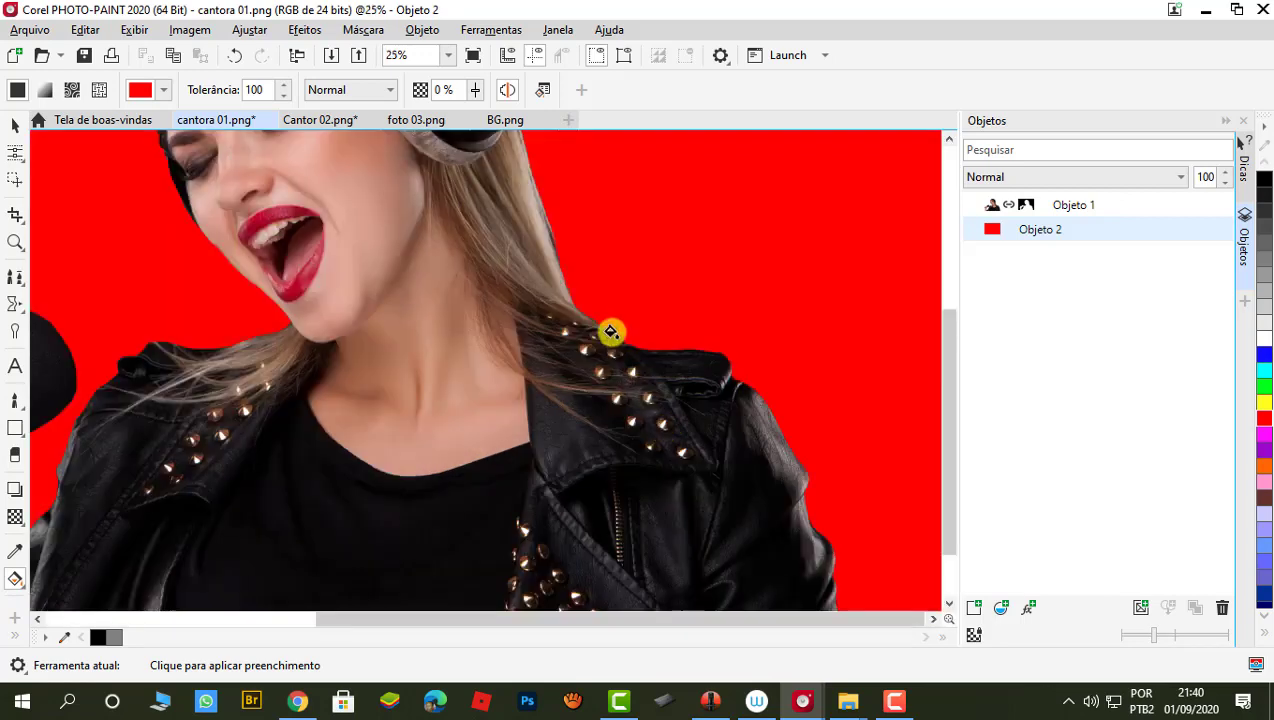
{"action": "scroll", "coordinate": [550, 199], "scroll_direction": "up", "scroll_amount": 1}
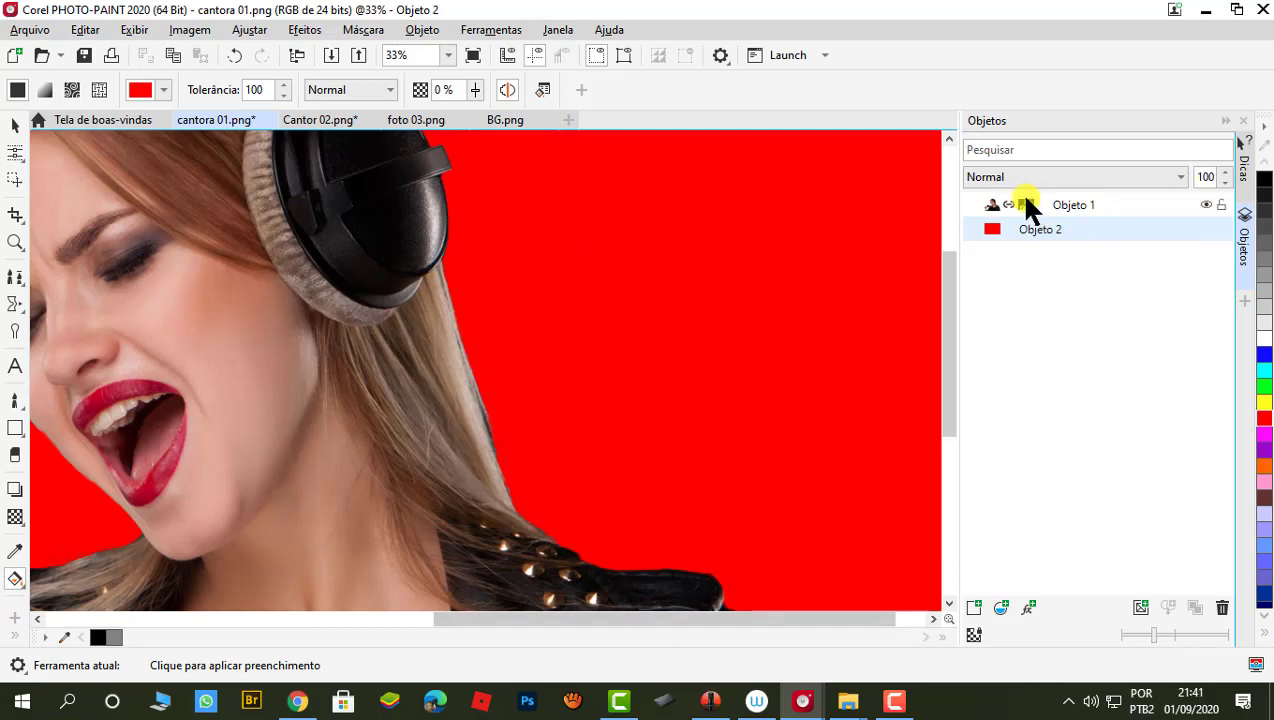
Select Objeto 1 and set up the Airbrush with a soft round nib and new size.
{"action": "left_click", "coordinate": [1031, 210]}
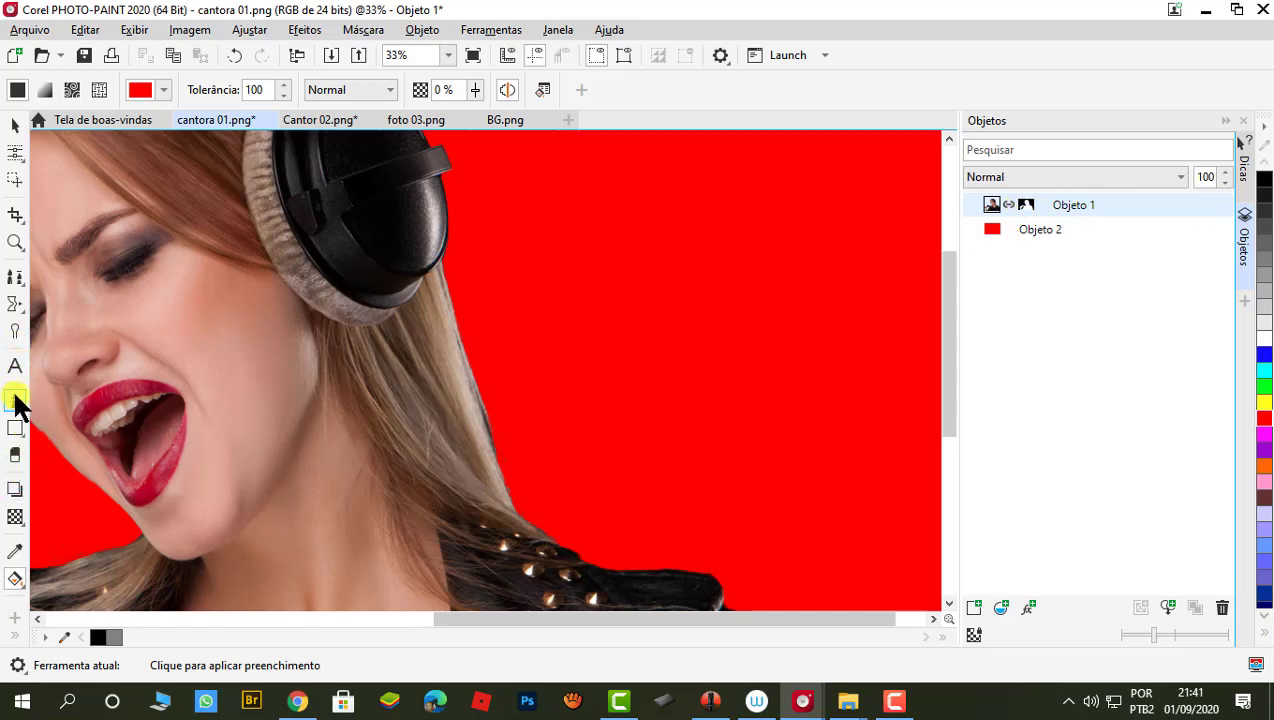
{"action": "left_click", "coordinate": [15, 398]}
{"action": "left_click", "coordinate": [201, 88]}
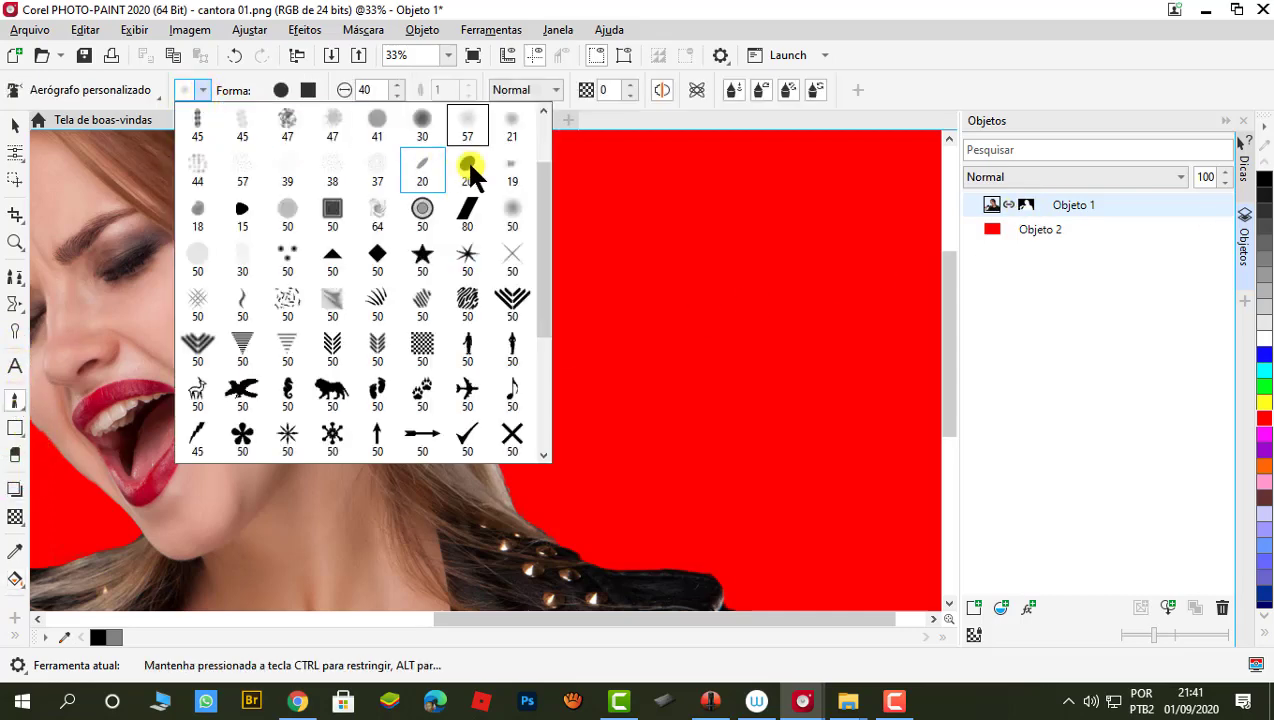
{"action": "left_click", "coordinate": [930, 100]}
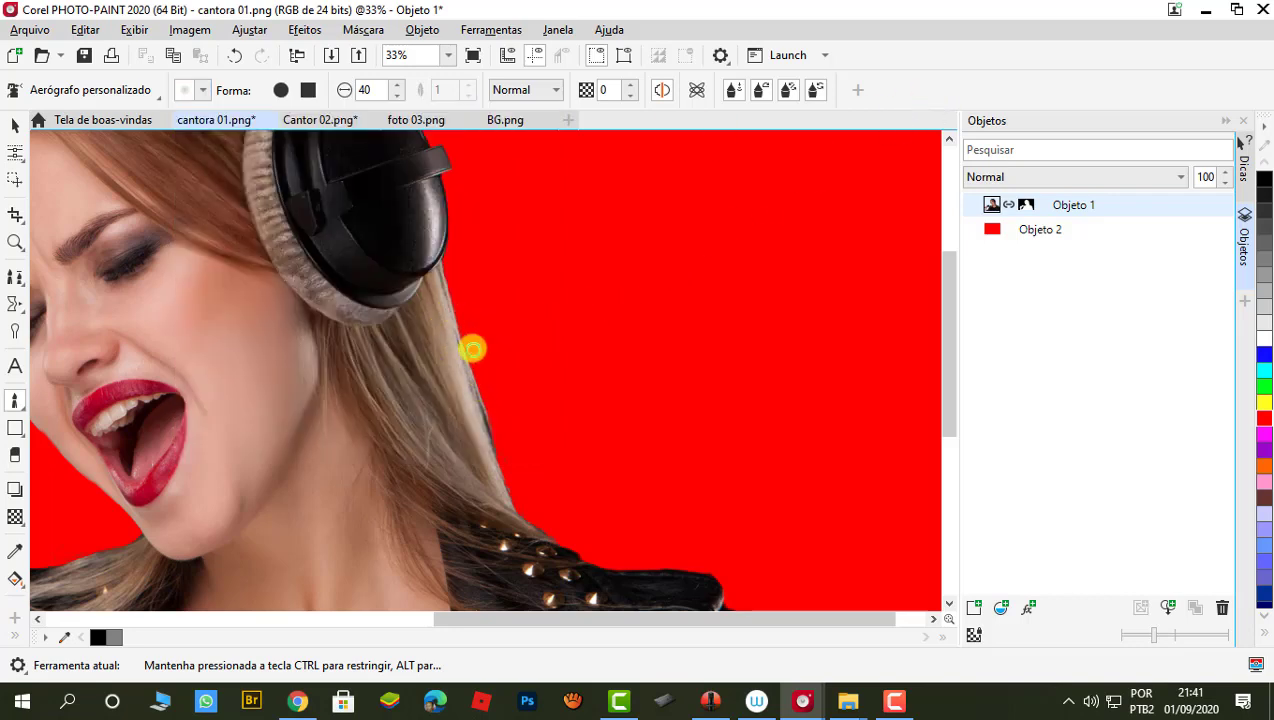
{"action": "double_click", "coordinate": [368, 90]}
{"action": "type", "text": "80"}
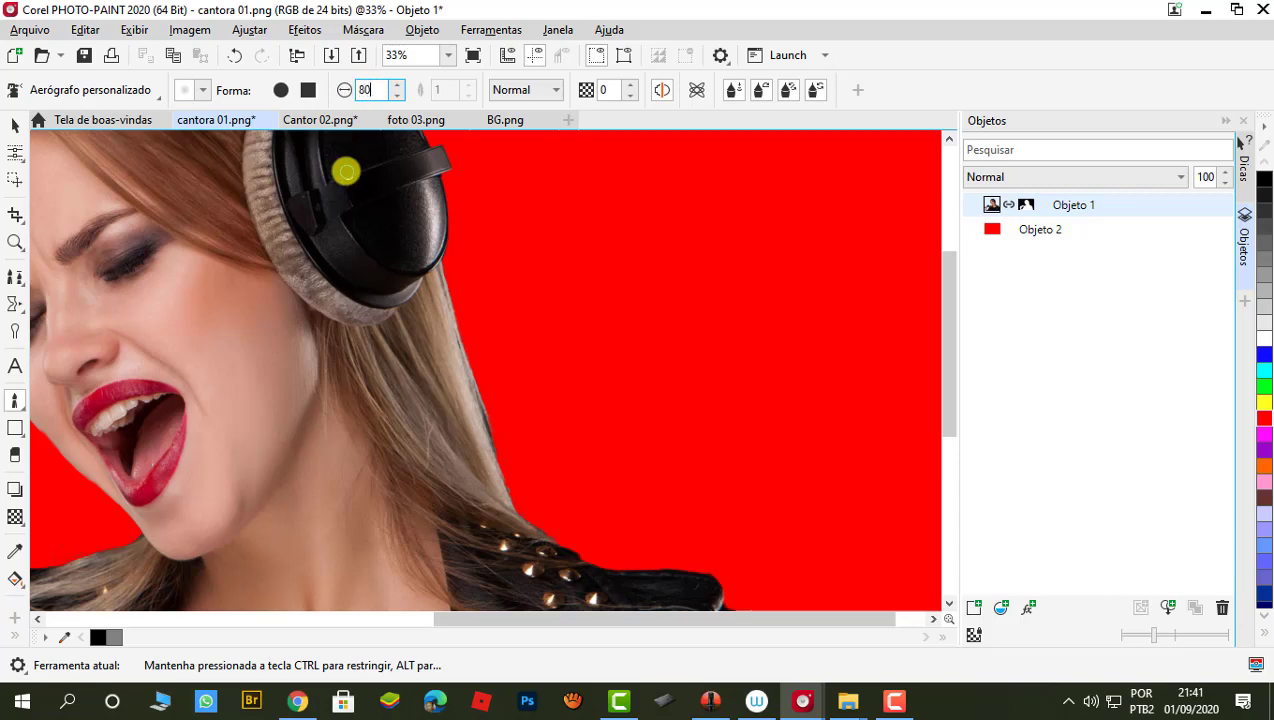
Airbrush along the singer's hair edge to refine the clip mask.
{"action": "mouse_move", "coordinate": [730, 470]}
{"action": "left_mouse_down"}
{"action": "mouse_move", "coordinate": [464, 272]}
{"action": "mouse_move", "coordinate": [486, 410]}
{"action": "mouse_move", "coordinate": [518, 493]}
{"action": "mouse_move", "coordinate": [448, 265]}
{"action": "mouse_move", "coordinate": [495, 437]}
{"action": "mouse_move", "coordinate": [546, 524]}
{"action": "mouse_move", "coordinate": [560, 529]}
{"action": "mouse_move", "coordinate": [500, 407]}
{"action": "mouse_move", "coordinate": [449, 247]}
{"action": "mouse_move", "coordinate": [458, 236]}
{"action": "mouse_move", "coordinate": [446, 259]}
{"action": "mouse_move", "coordinate": [493, 393]}
{"action": "mouse_move", "coordinate": [520, 421]}
{"action": "mouse_move", "coordinate": [612, 425]}
{"action": "mouse_move", "coordinate": [491, 251]}
{"action": "left_mouse_up"}
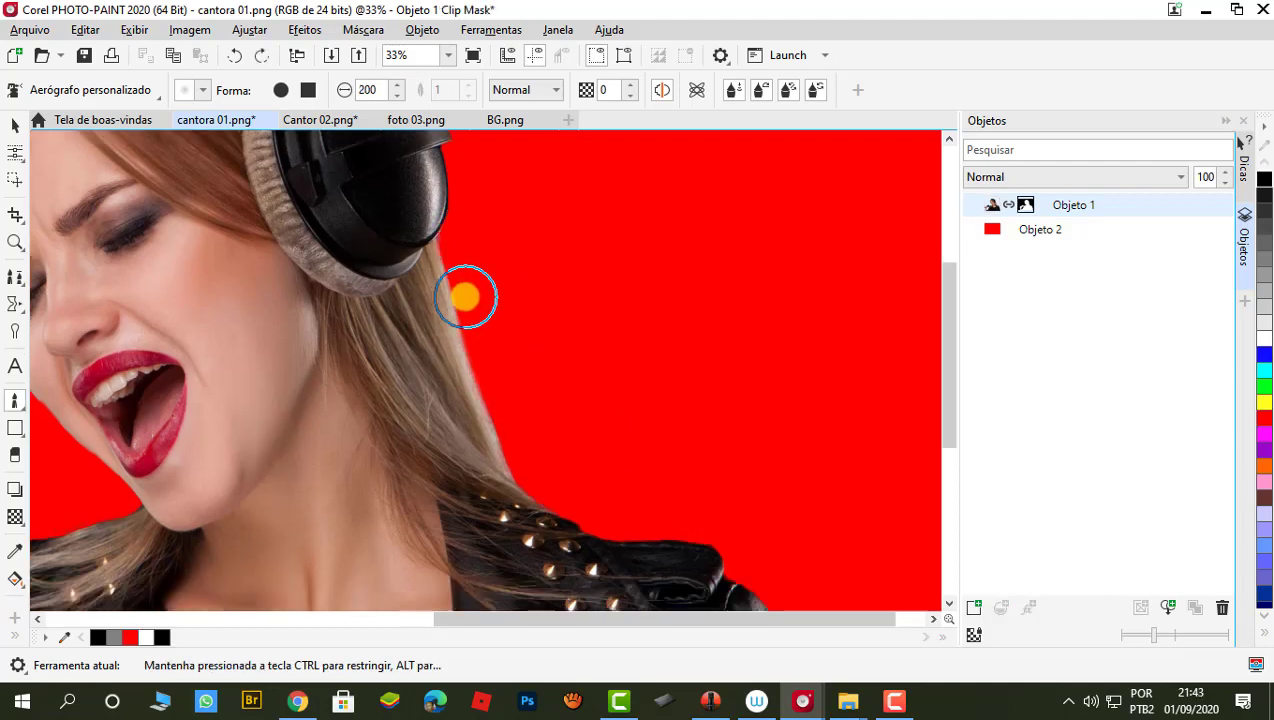
{"action": "left_click_drag", "start_coordinate": [465, 297], "coordinate": [440, 347]}
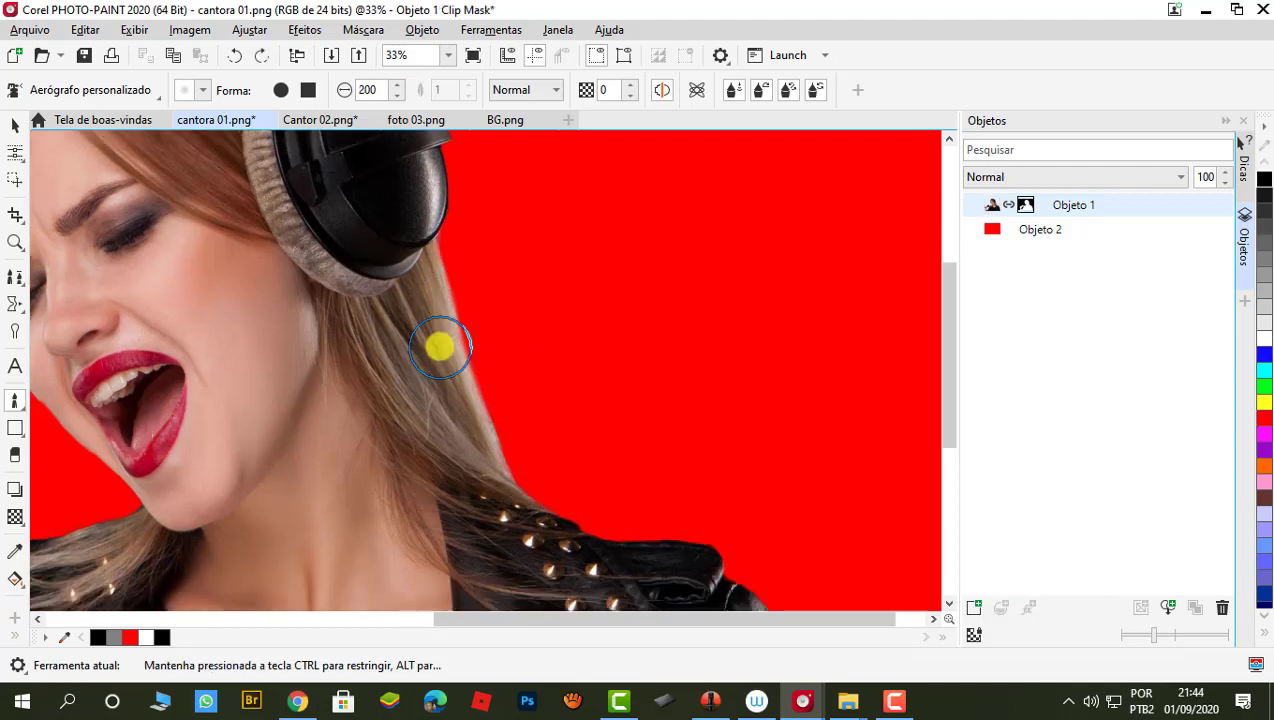
{"action": "scroll", "coordinate": [475, 324], "scroll_direction": "down", "scroll_amount": 2}
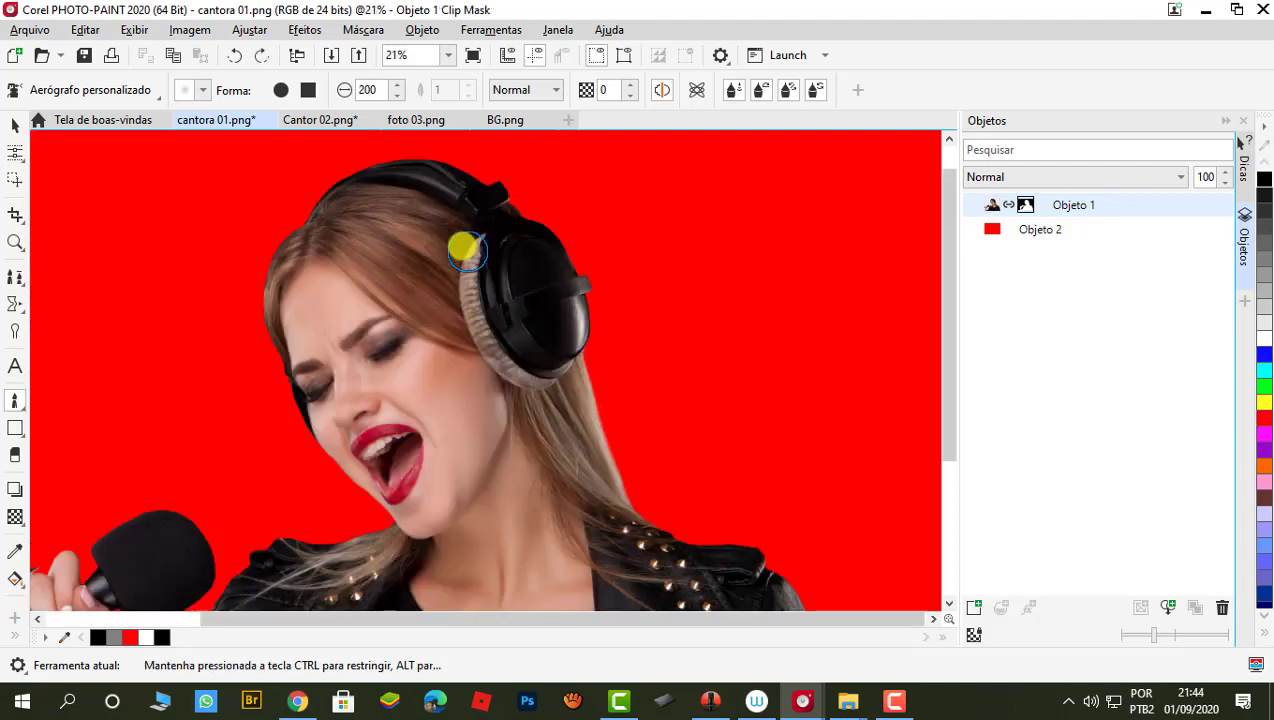
{"action": "scroll", "coordinate": [441, 222], "scroll_direction": "down", "scroll_amount": 1}
{"action": "scroll", "coordinate": [620, 384], "scroll_direction": "up", "scroll_amount": 2}
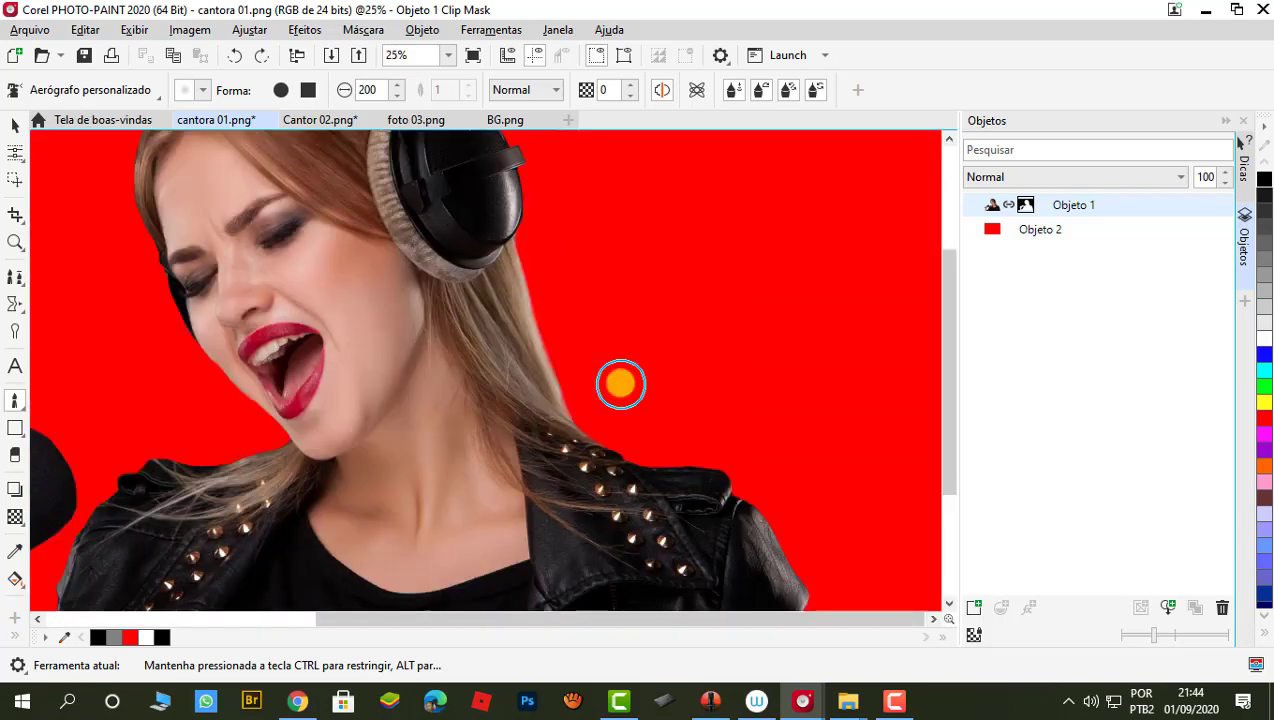
{"action": "scroll", "coordinate": [620, 384], "scroll_direction": "down", "scroll_amount": 3}
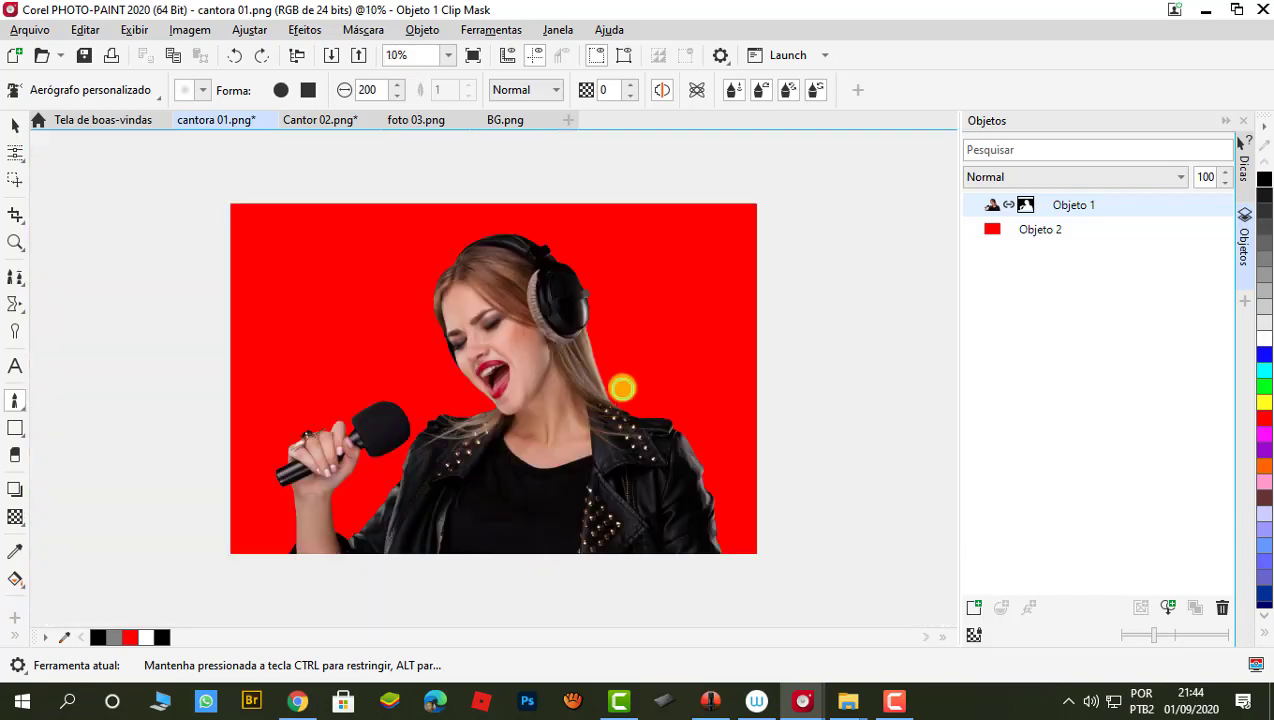
Delete the red Objeto 2 background, then save a flattened PNG over cantora 01.png.
{"action": "left_click", "coordinate": [1058, 232]}
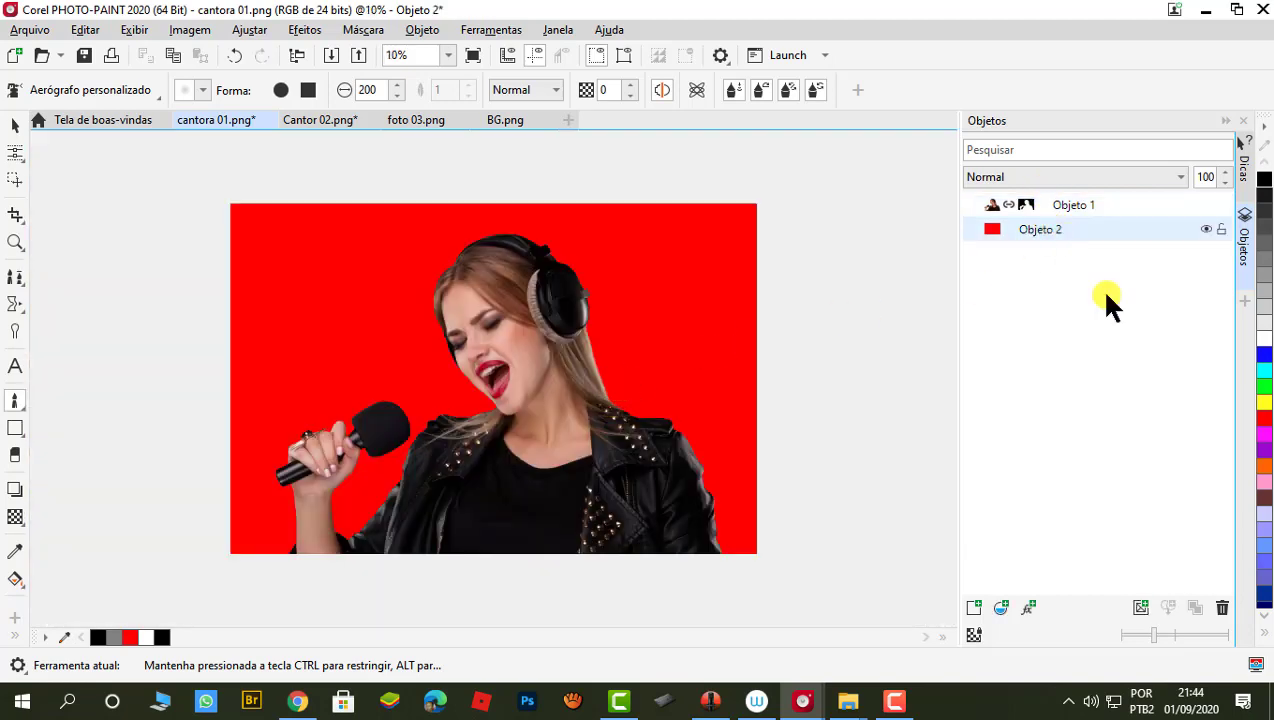
{"action": "left_click", "coordinate": [1222, 607]}
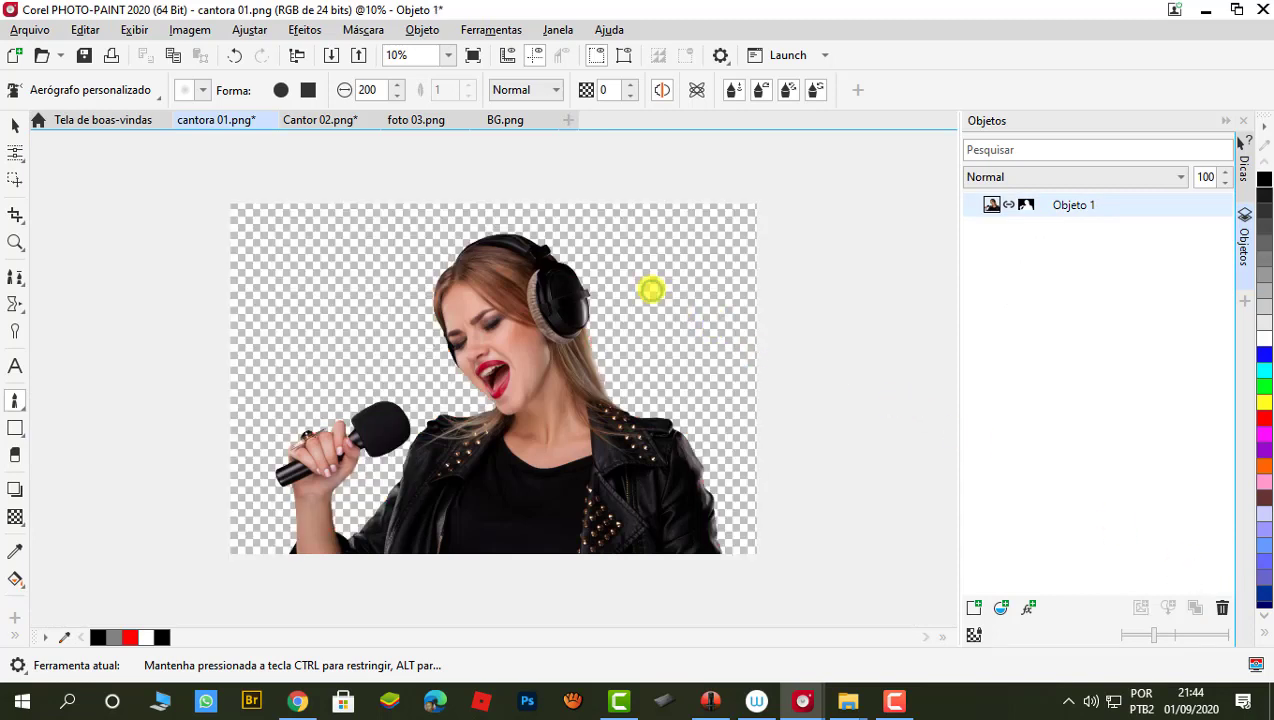
{"action": "left_click", "coordinate": [48, 29]}
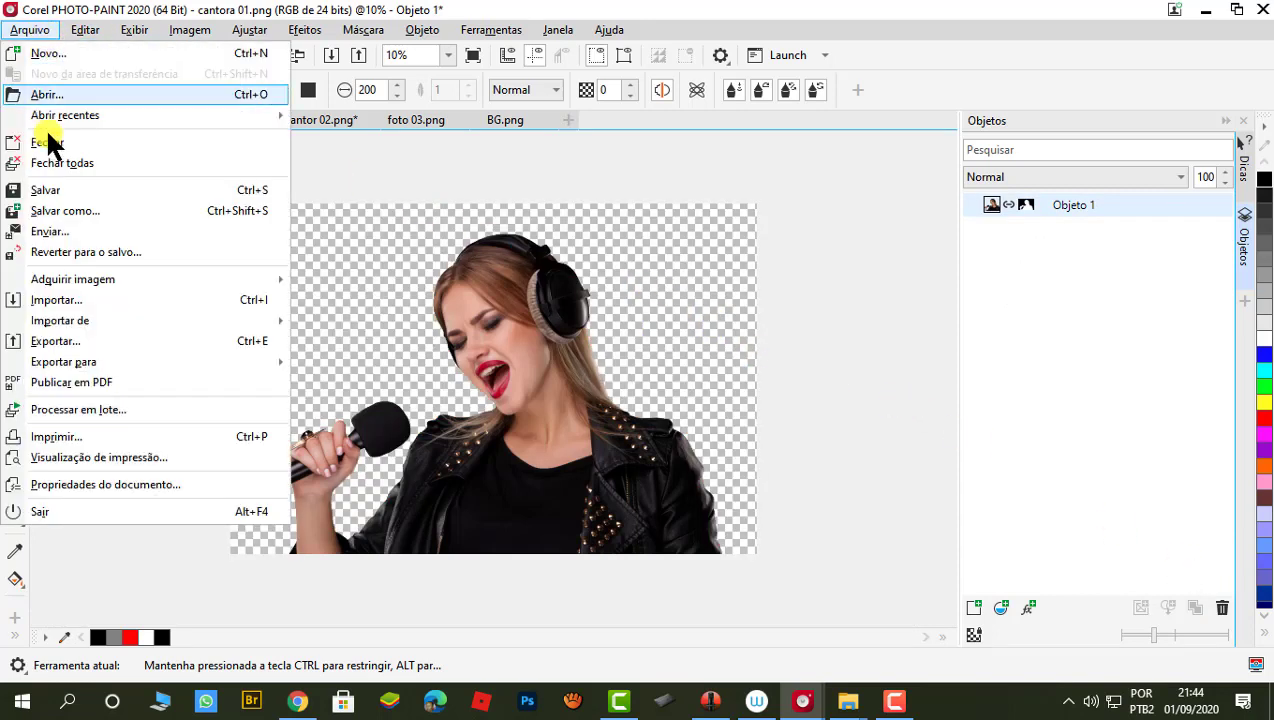
{"action": "left_click", "coordinate": [66, 211]}
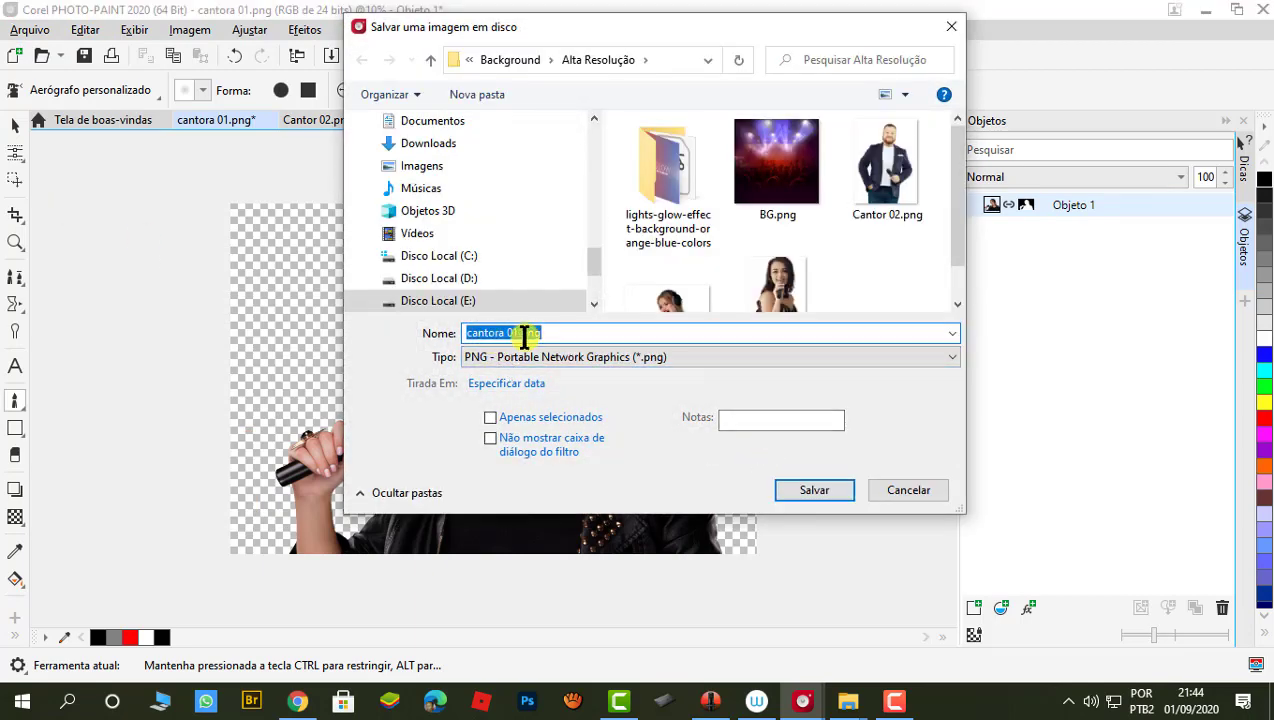
{"action": "left_click", "coordinate": [849, 357]}
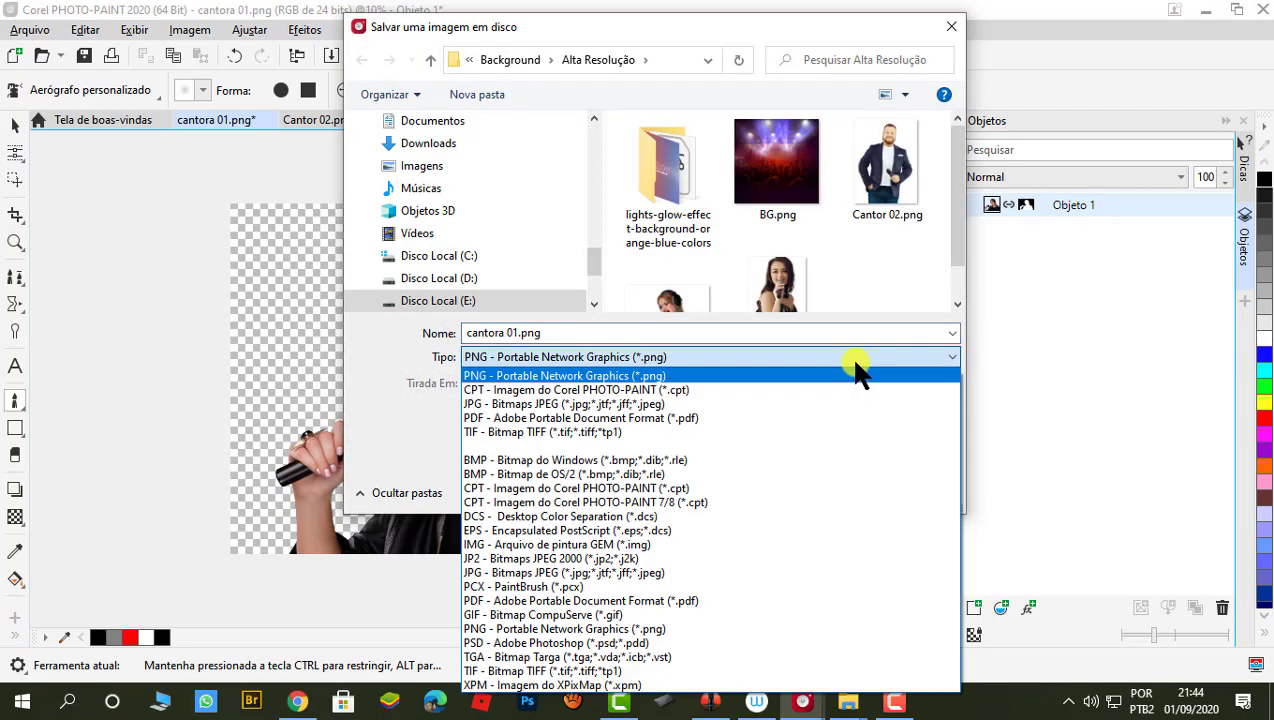
{"action": "left_click", "coordinate": [851, 357]}
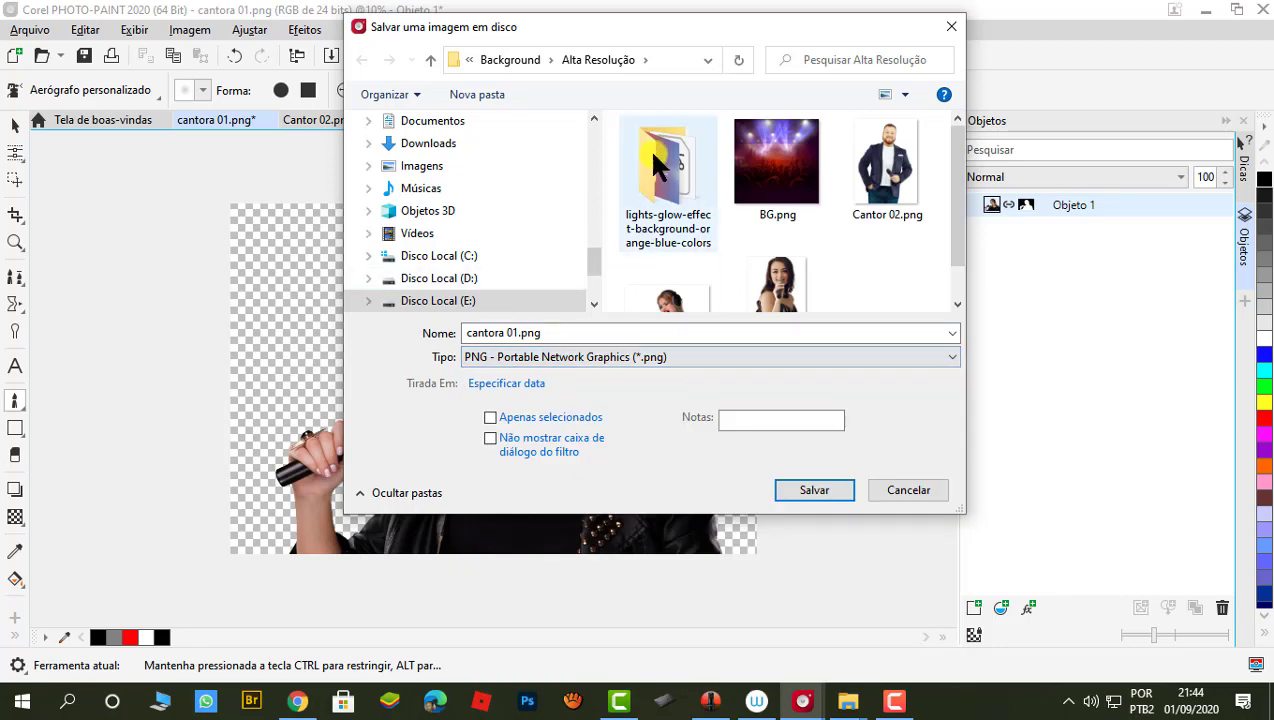
{"action": "left_click", "coordinate": [810, 487]}
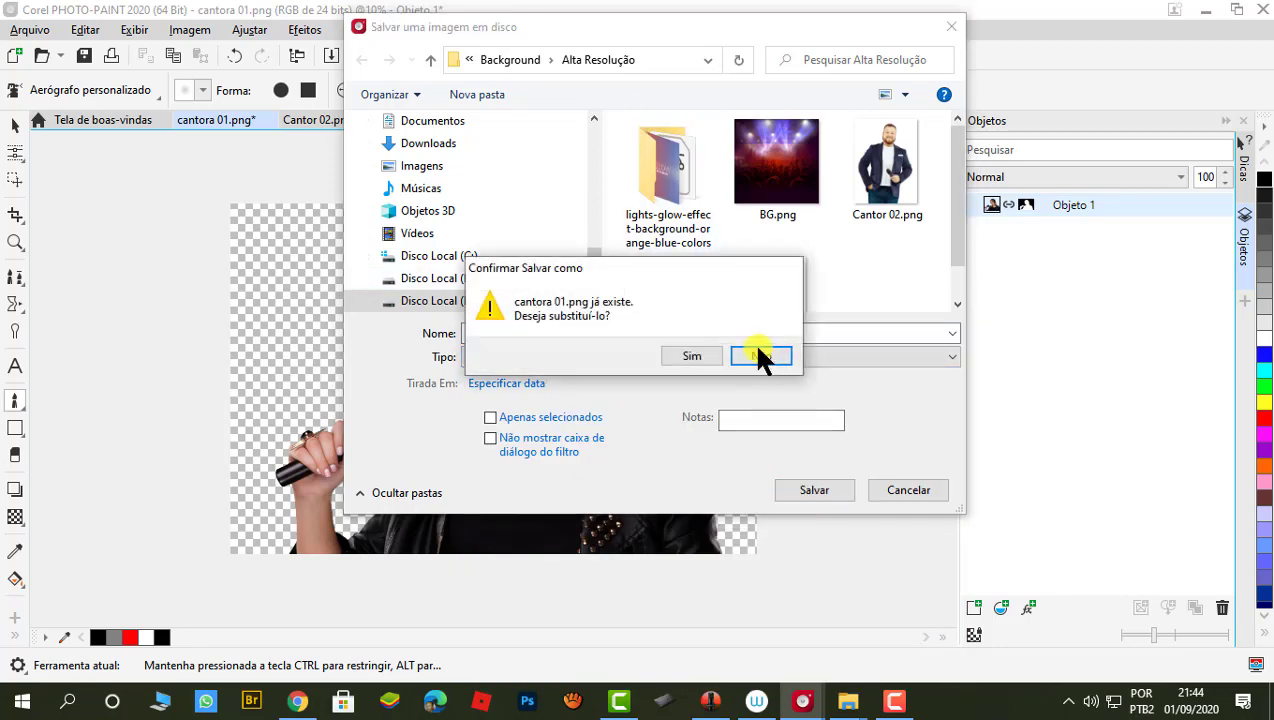
{"action": "left_click", "coordinate": [693, 357]}
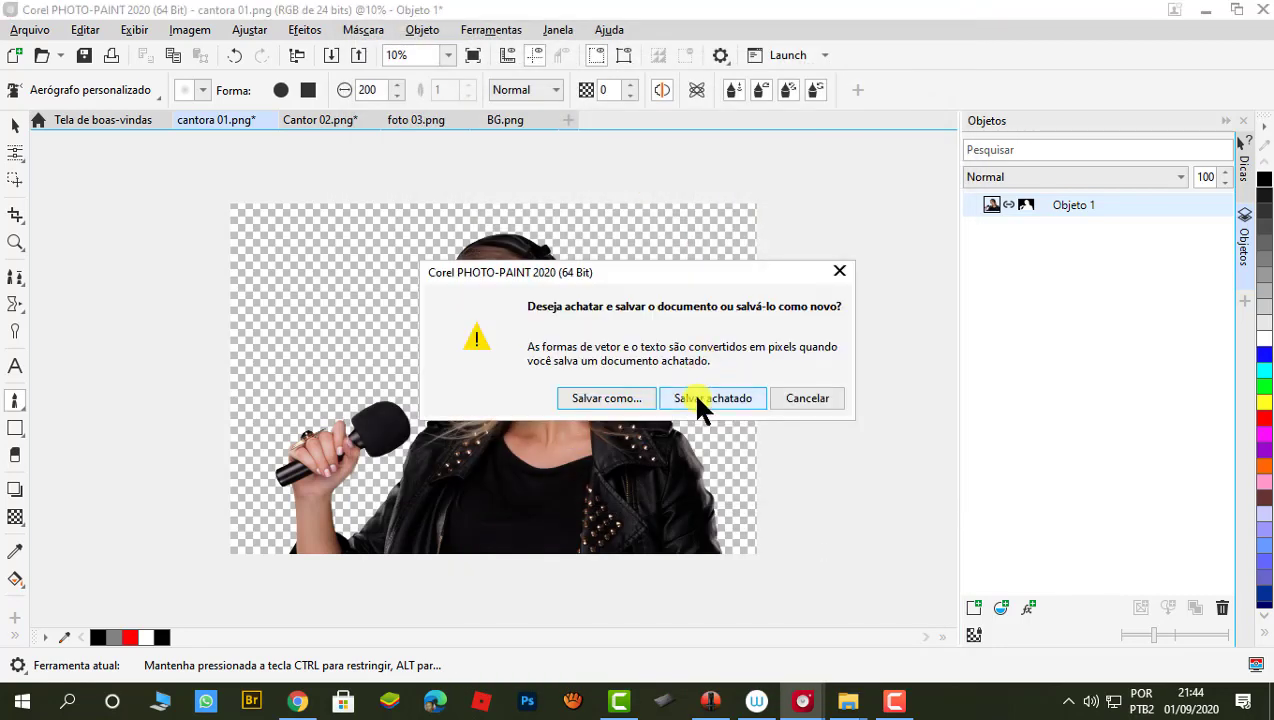
{"action": "left_click", "coordinate": [726, 398]}
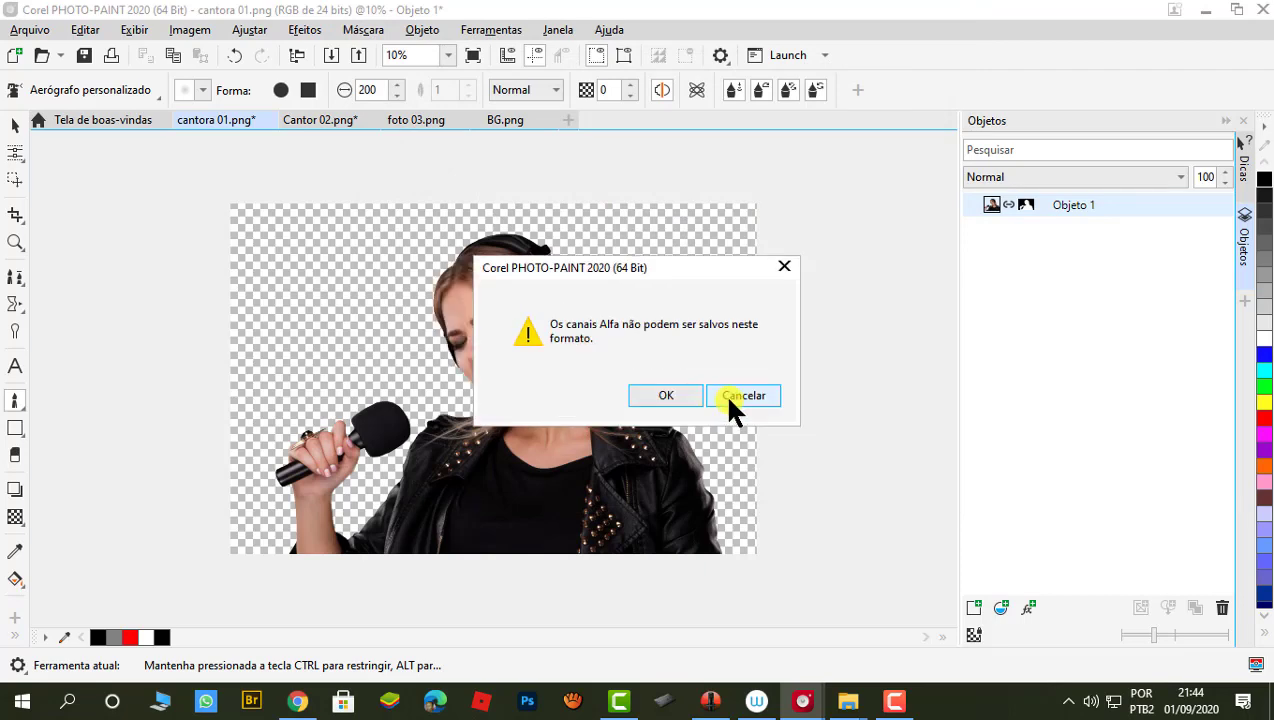
{"action": "left_click", "coordinate": [679, 394]}
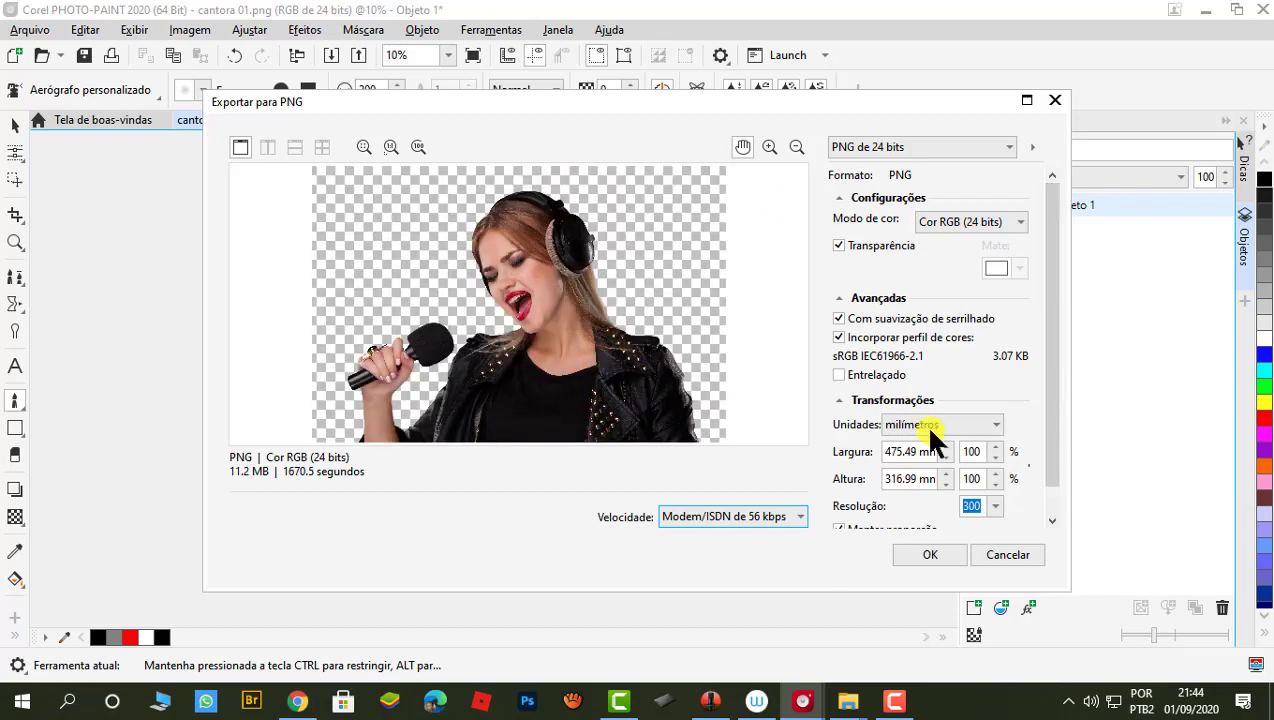
Confirm the PNG export of cantora 01.png with Transparência left checked.
{"action": "left_click", "coordinate": [922, 549]}
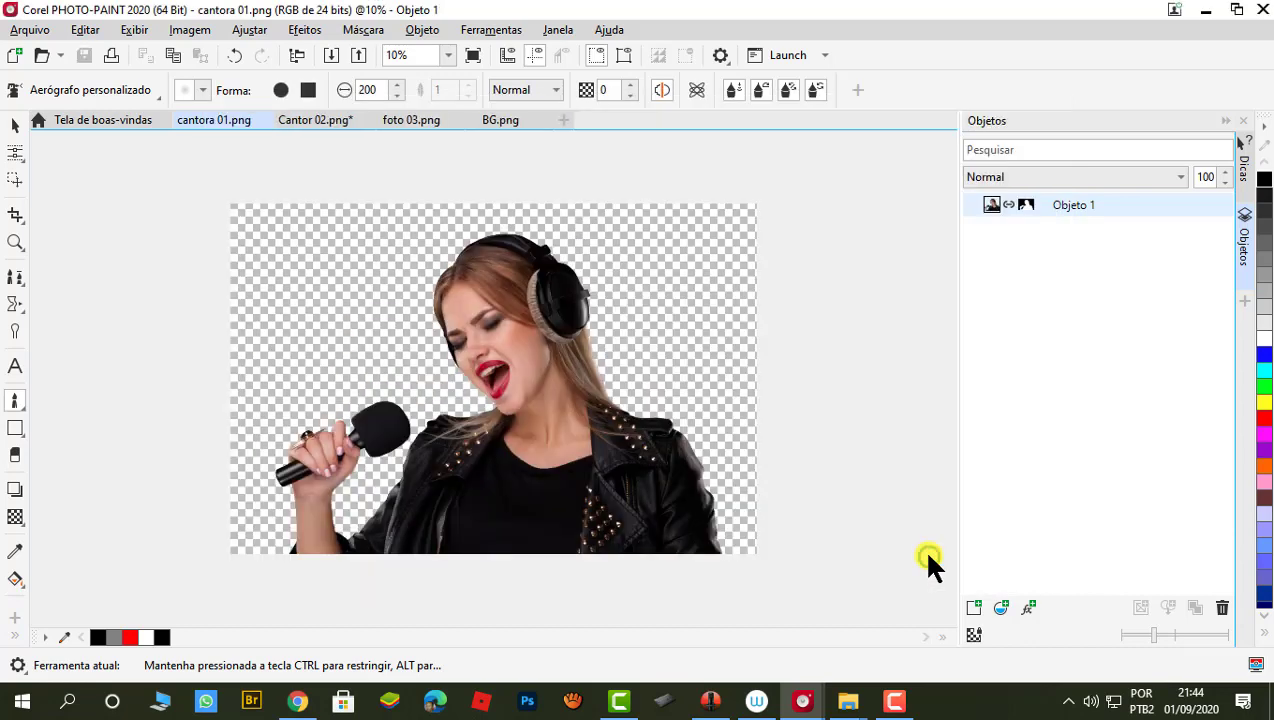